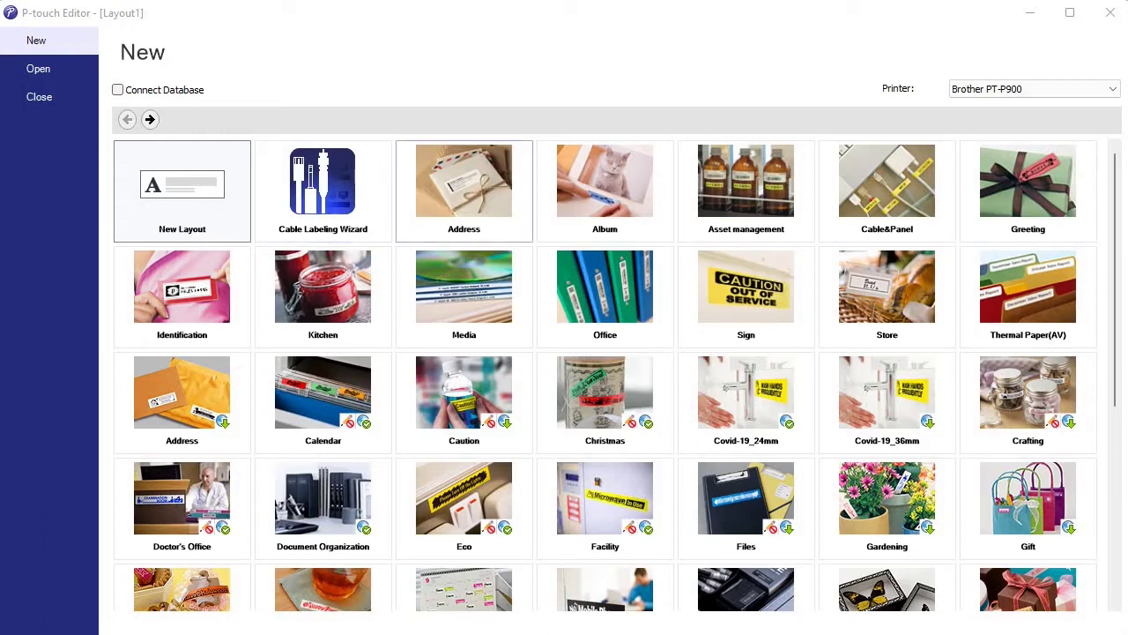
- Browse the Address, Asset management and Greeting template categories
left_click(464, 190)
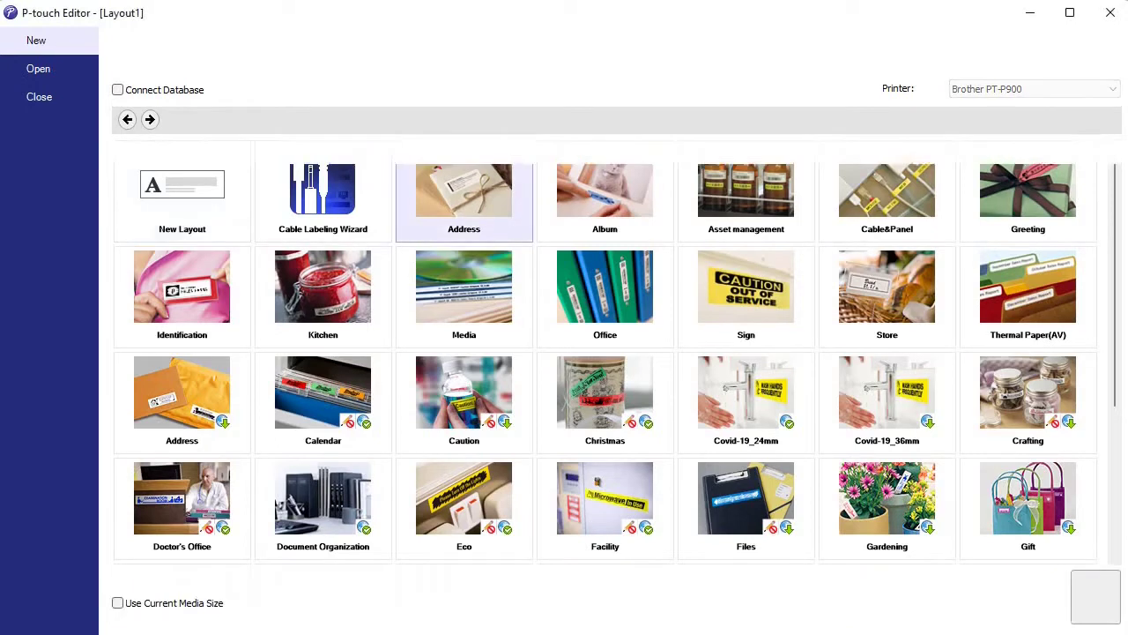
left_click(127, 119)
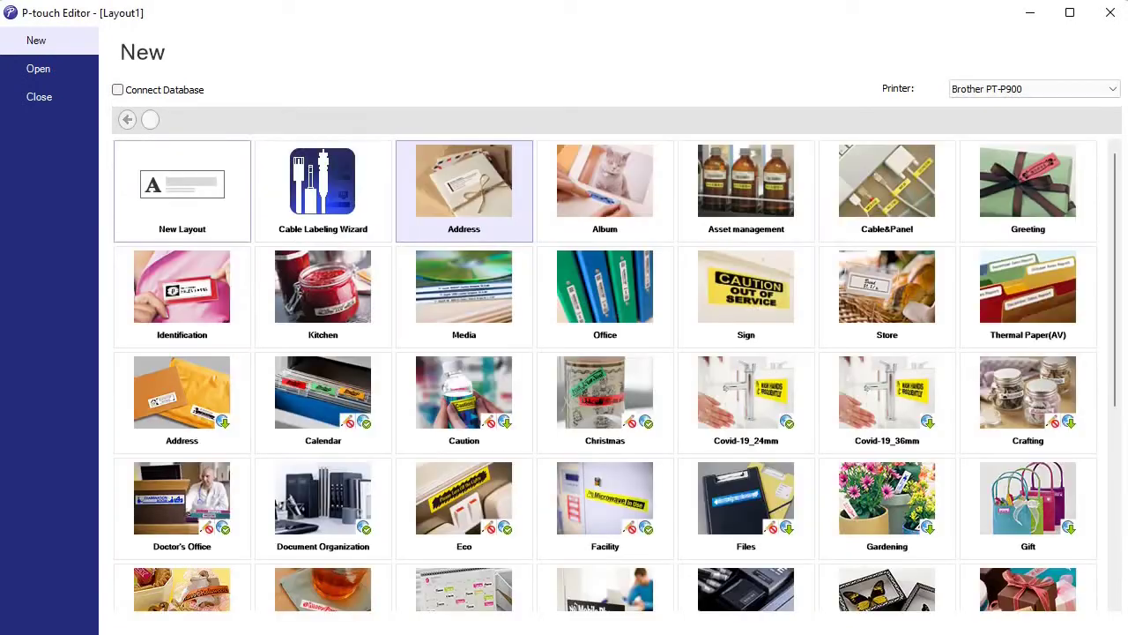
left_click(746, 189)
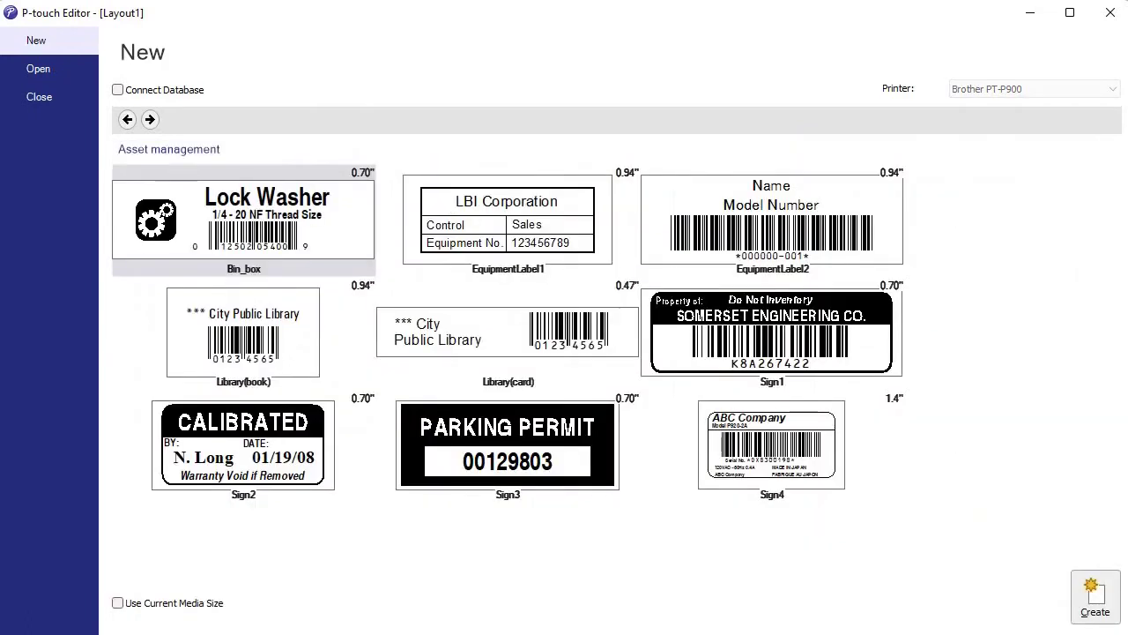
left_click(127, 119)
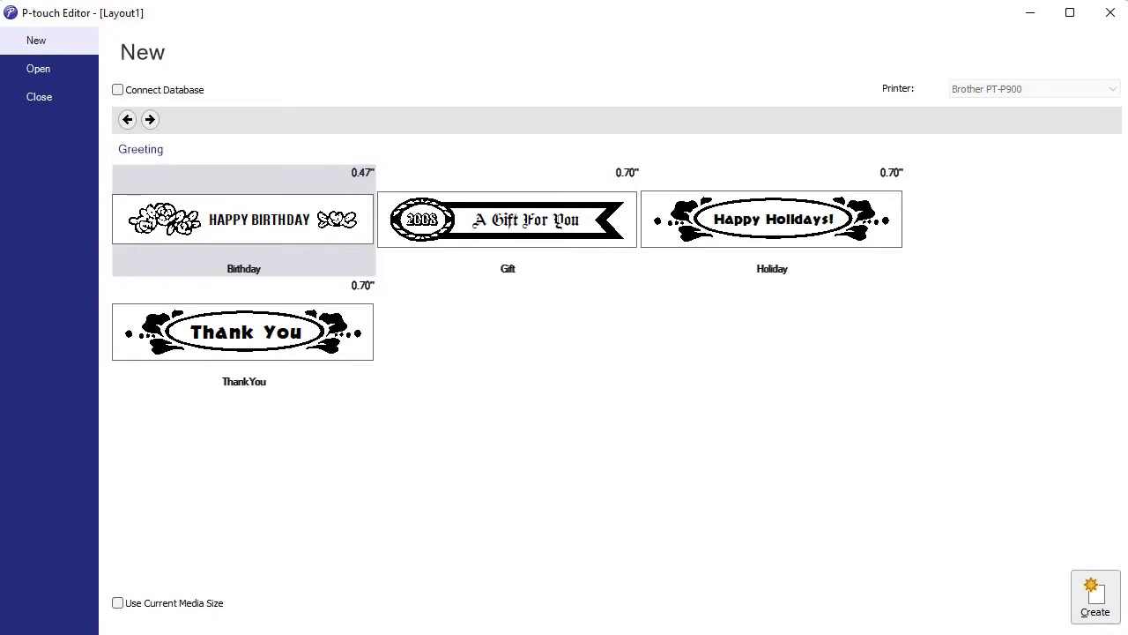
key("alt+Left")
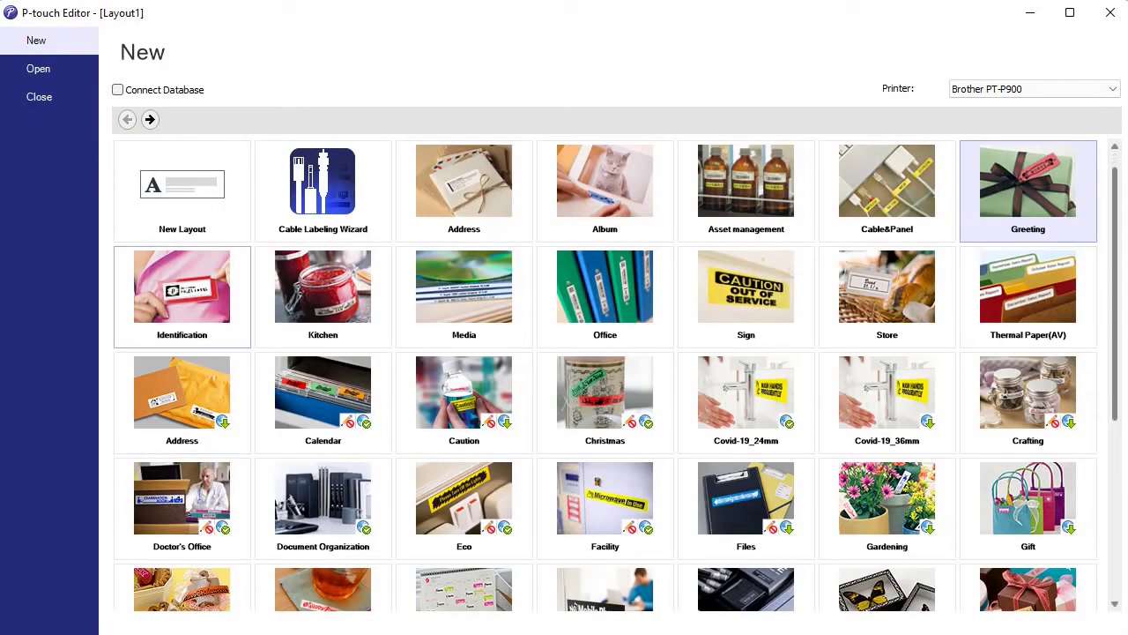
- Start a new layout from the Halloween category's 143 BOO template
scroll(181, 404, "down", 1)
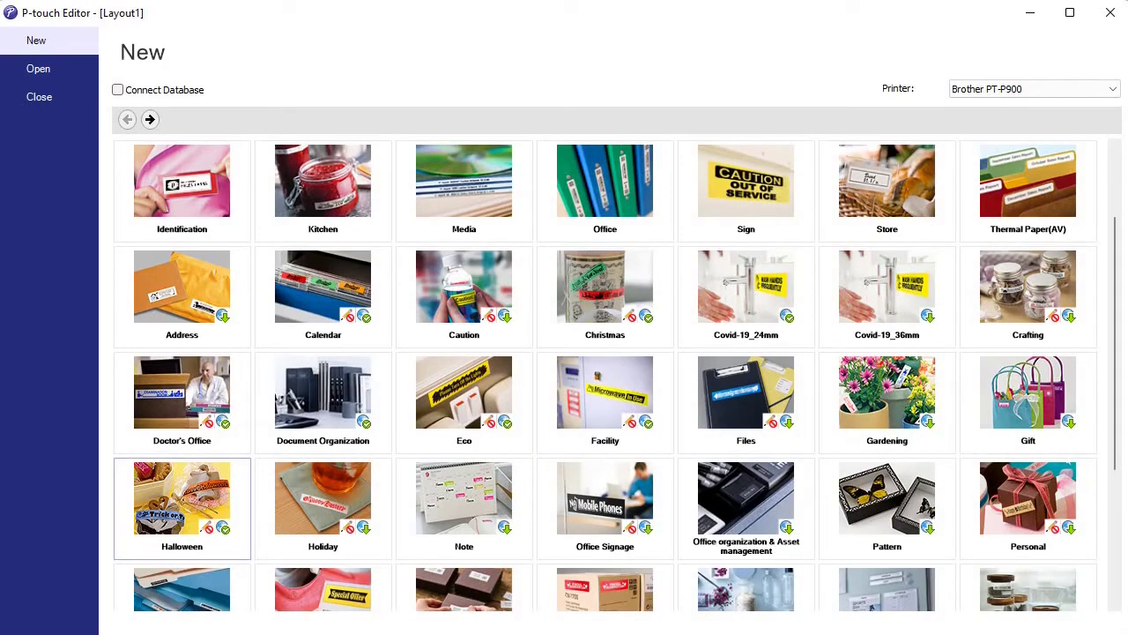
left_click(181, 498)
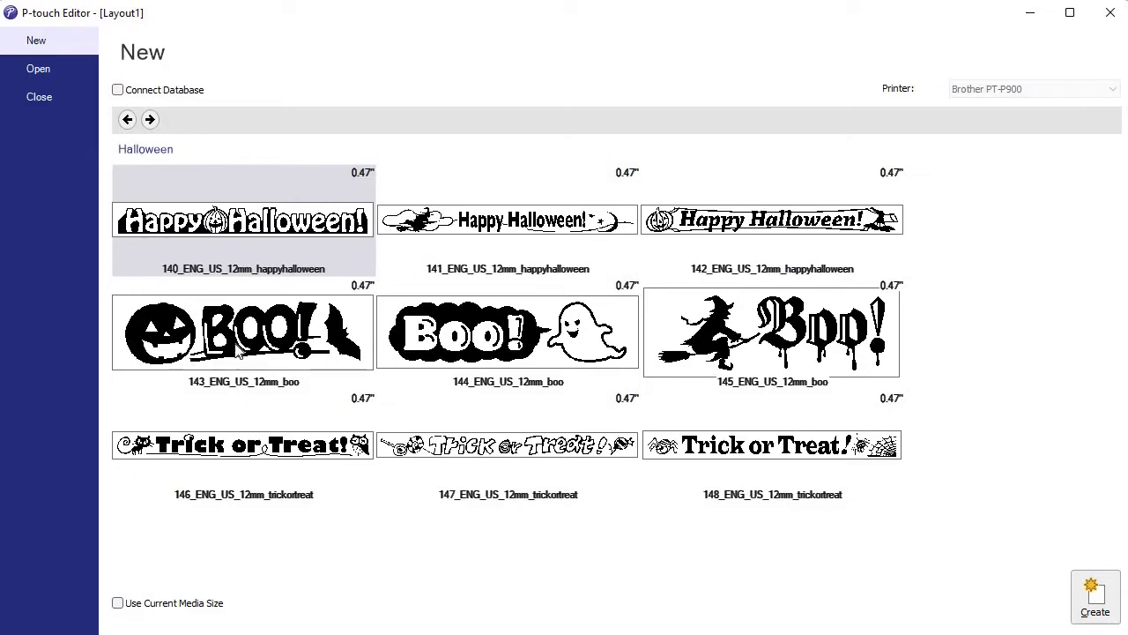
double_click(322, 340)
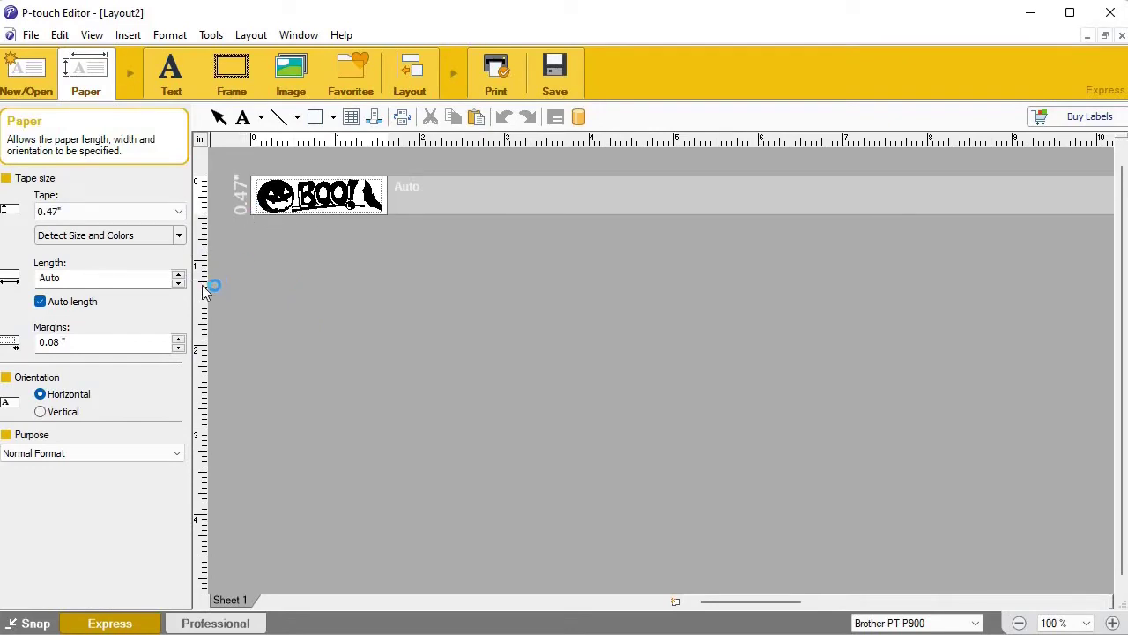
- Set the tape width to 1.4 inches, after briefly trying 0.70 inches
left_click(110, 243)
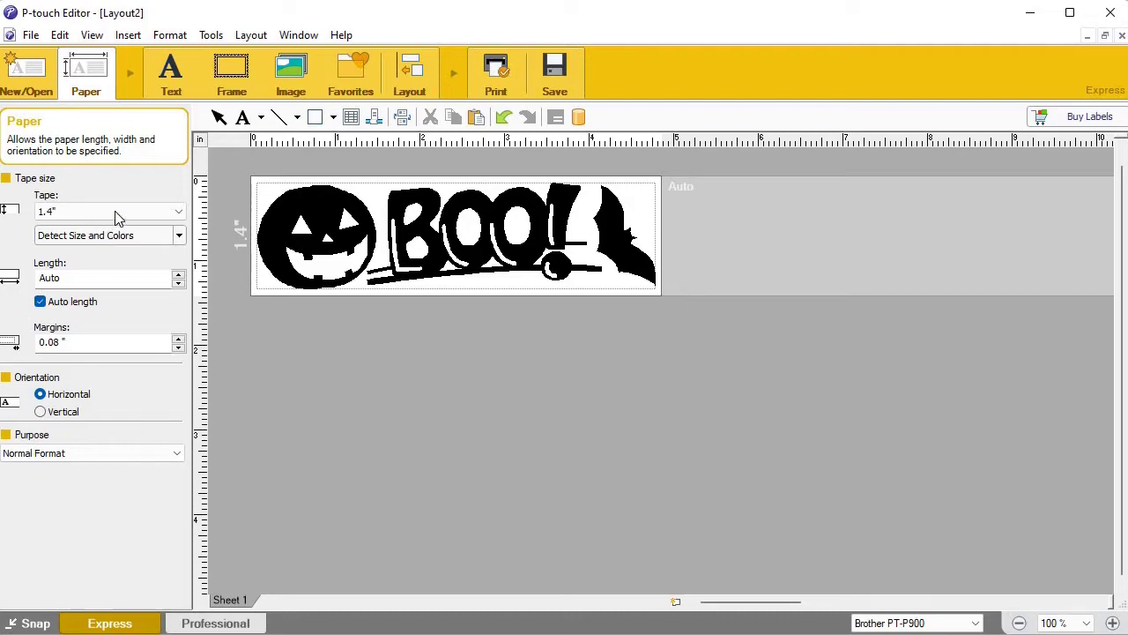
left_click(113, 213)
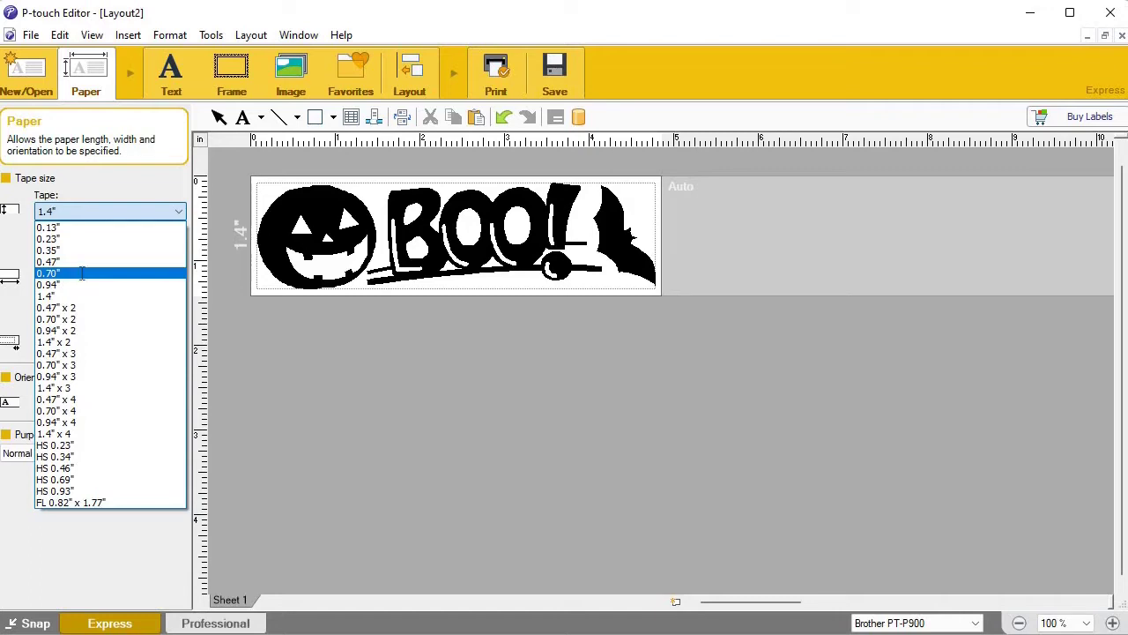
left_click(82, 274)
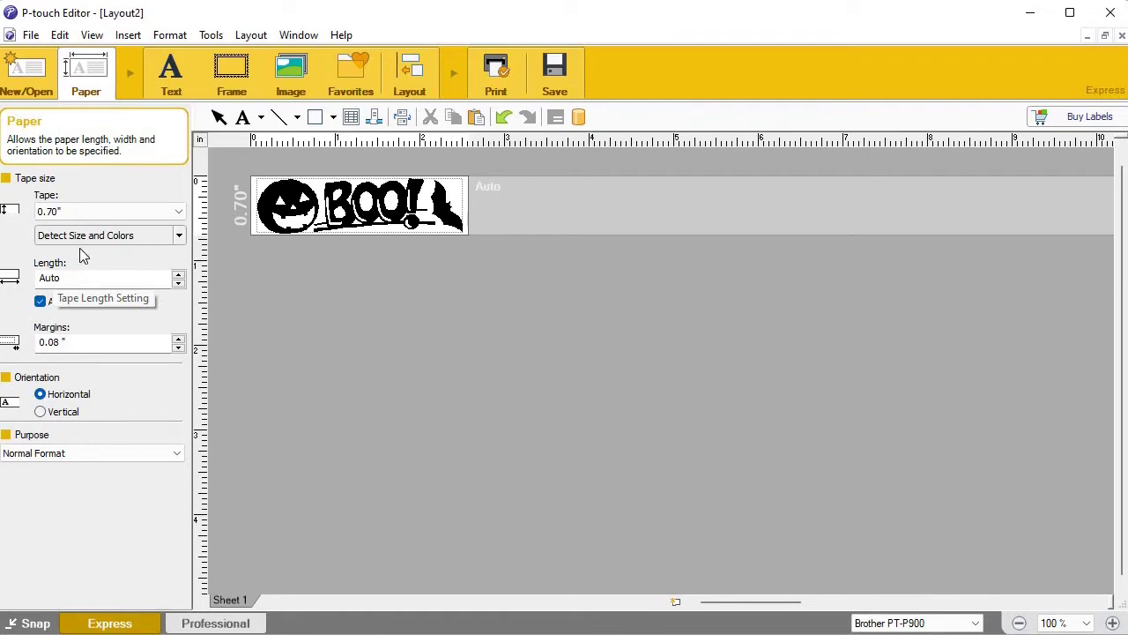
left_click(104, 210)
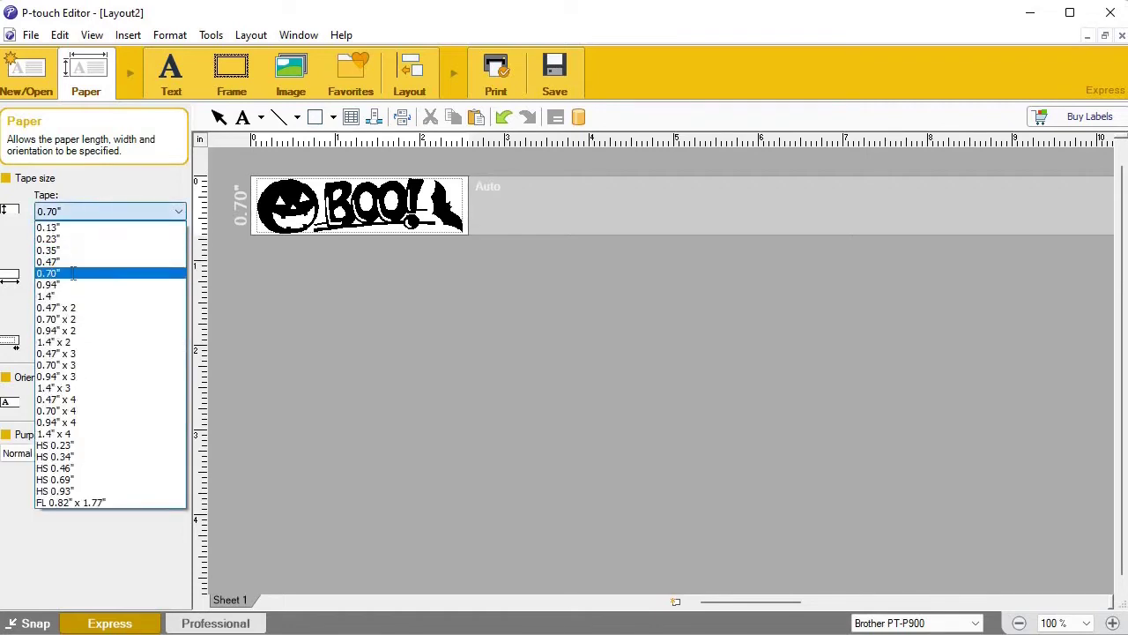
left_click(76, 264)
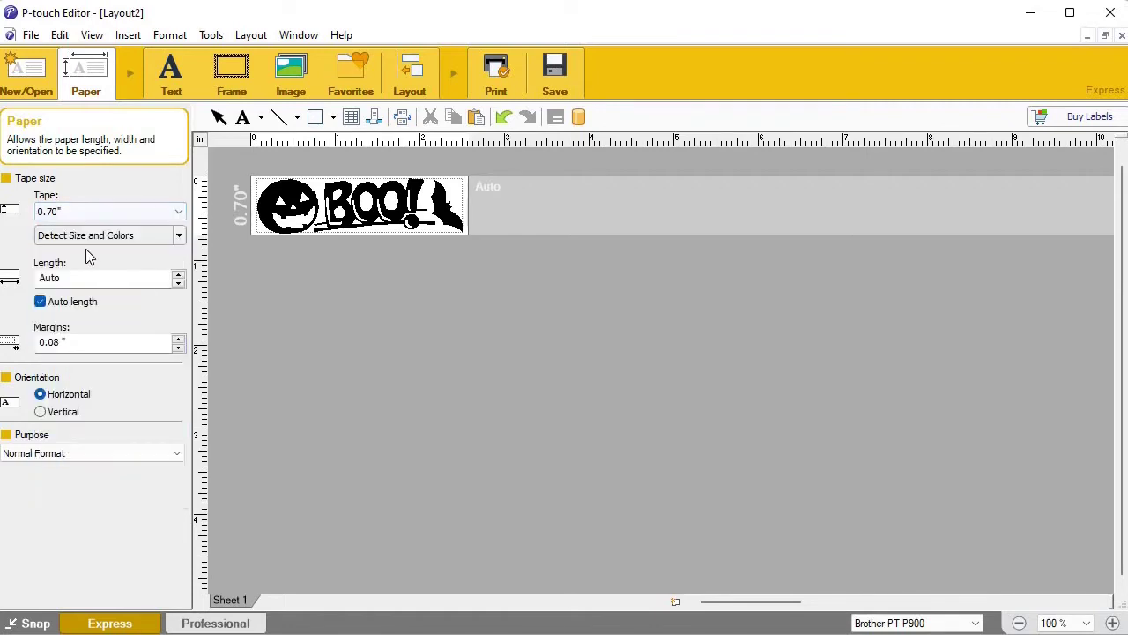
left_click(135, 237)
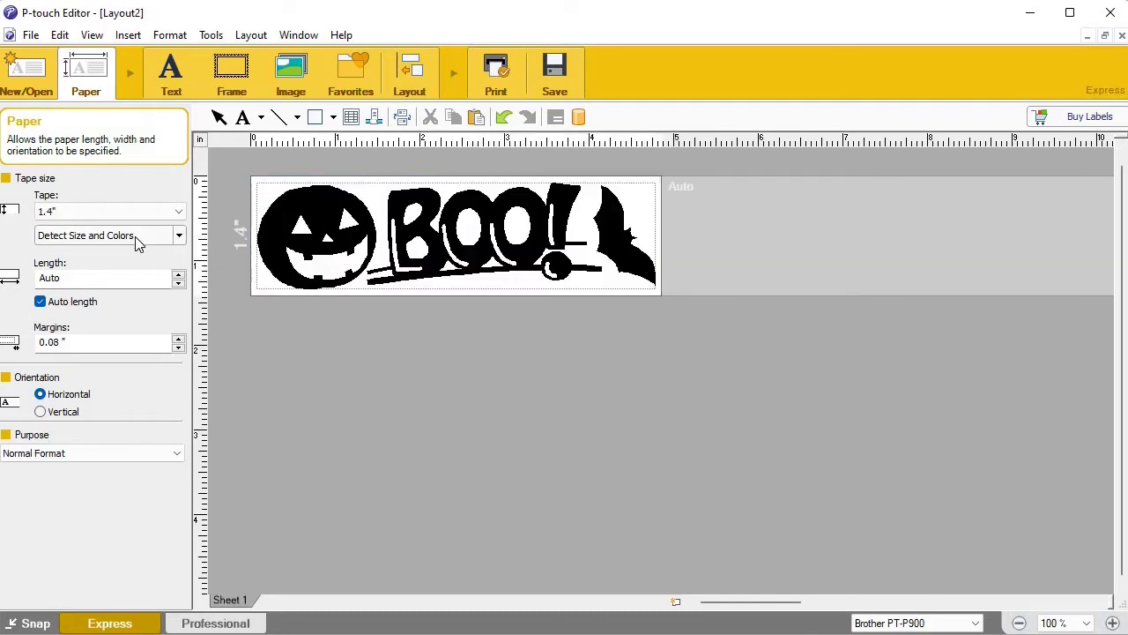
- Print one copy of the BOO label and return to the template gallery
left_click(510, 82)
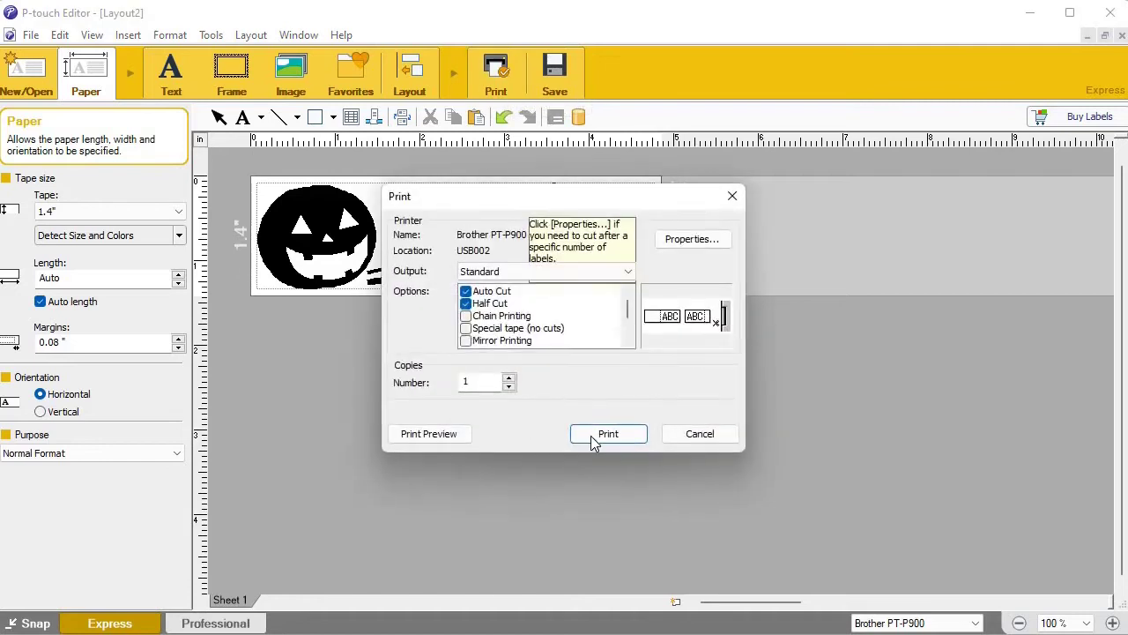
left_click(608, 433)
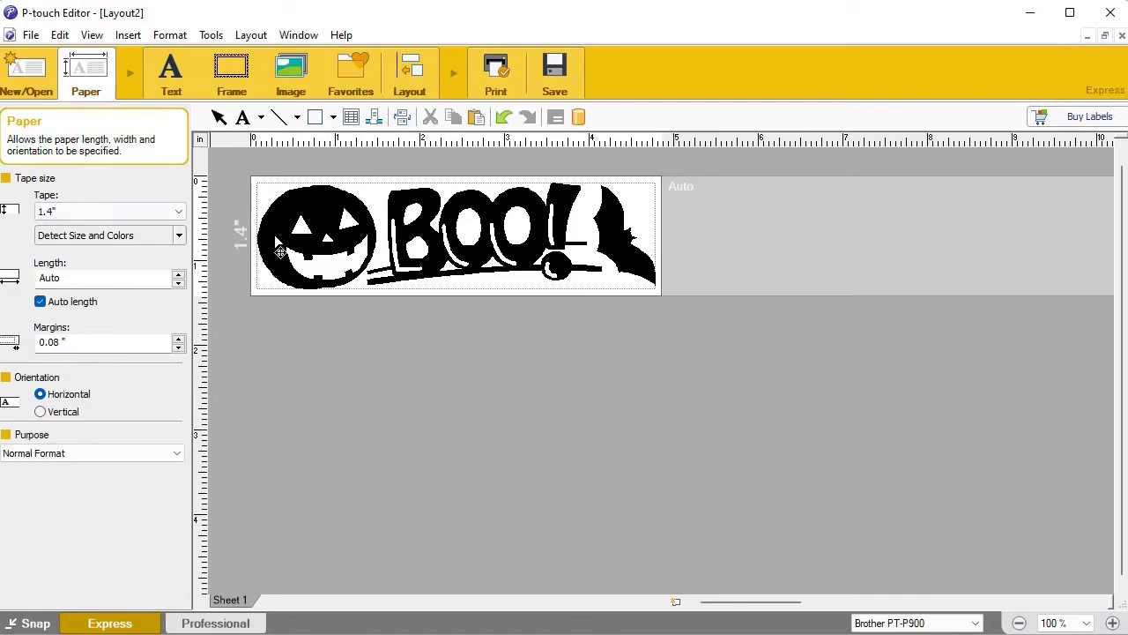
left_click(25, 77)
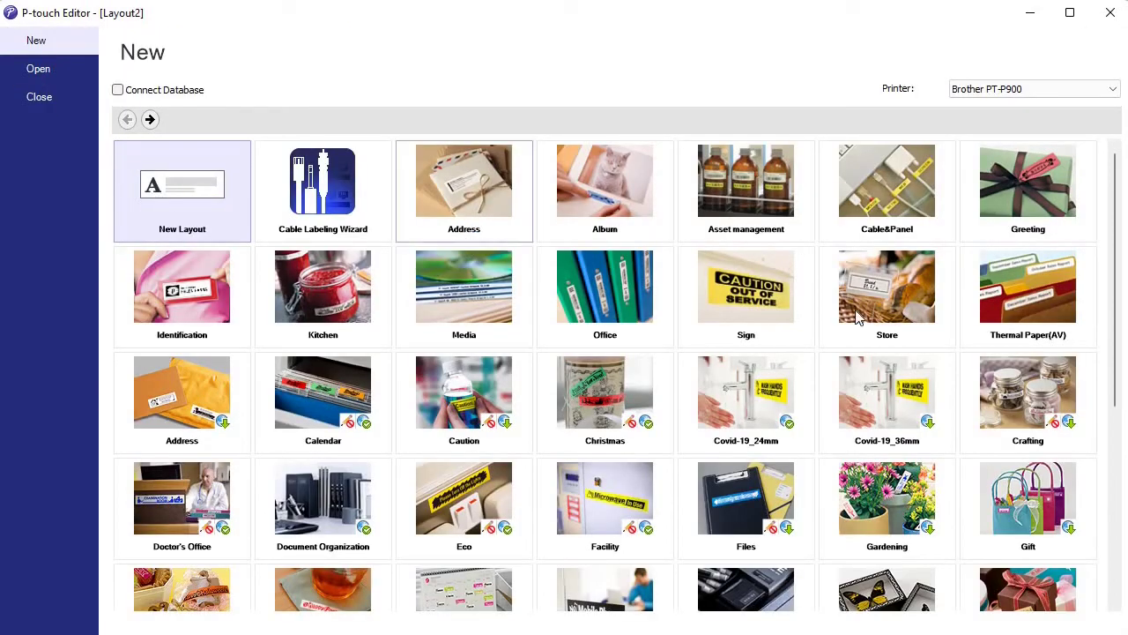
- Open a blank new layout
scroll(749, 419, "down", 1)
scroll(608, 387, "up", 1)
left_click(155, 183)
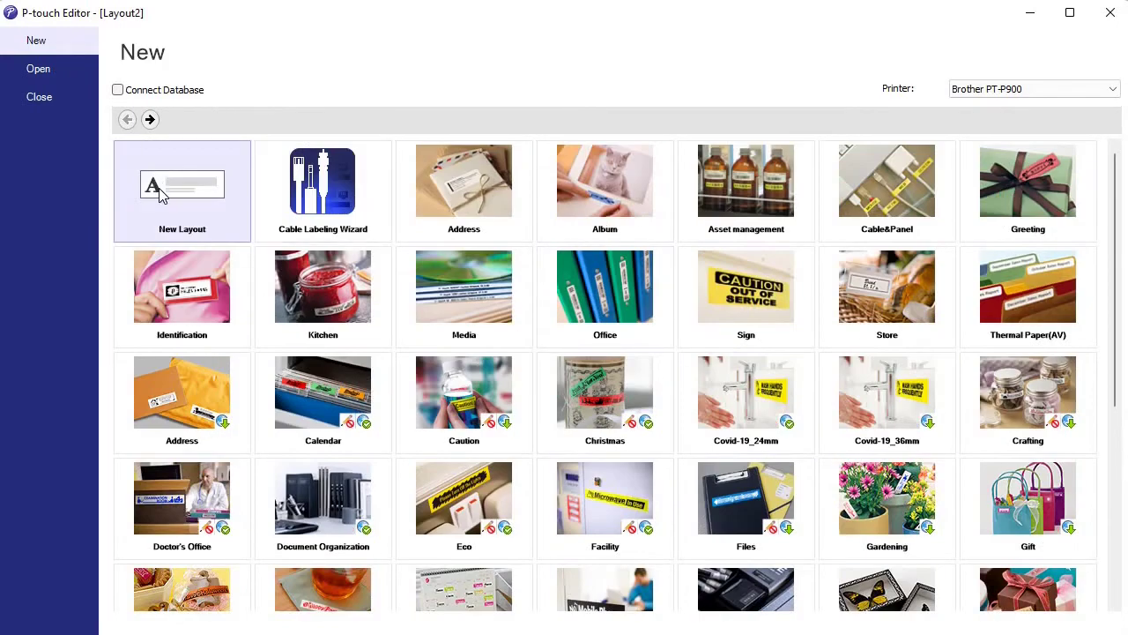
double_click(160, 194)
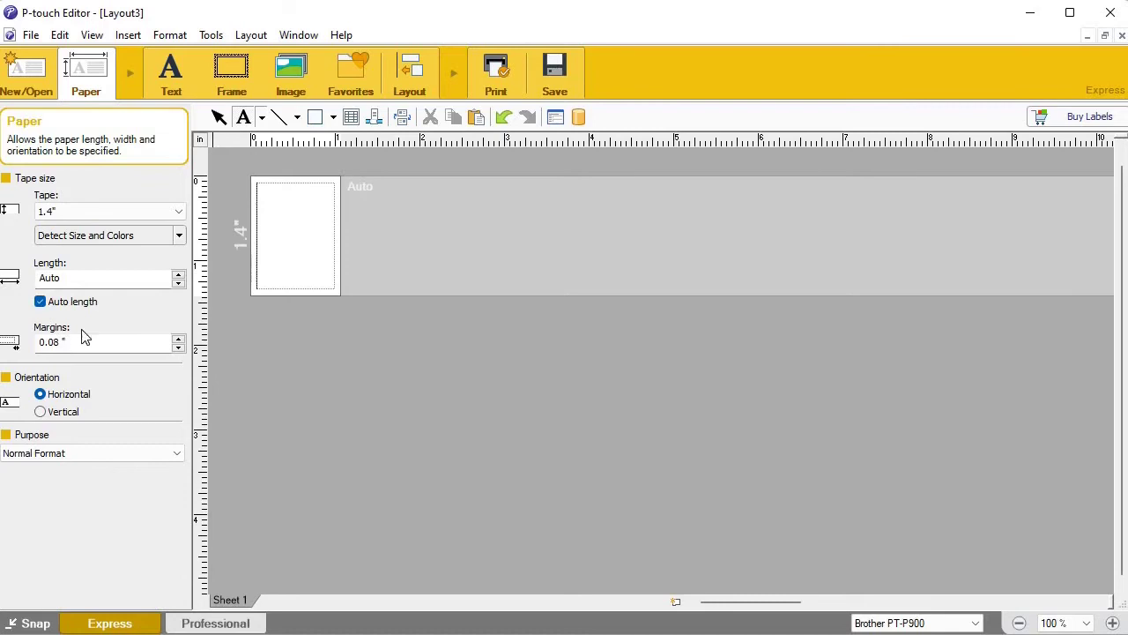
- Turn off auto length and set the label length to 4.5 inches
left_click(39, 302)
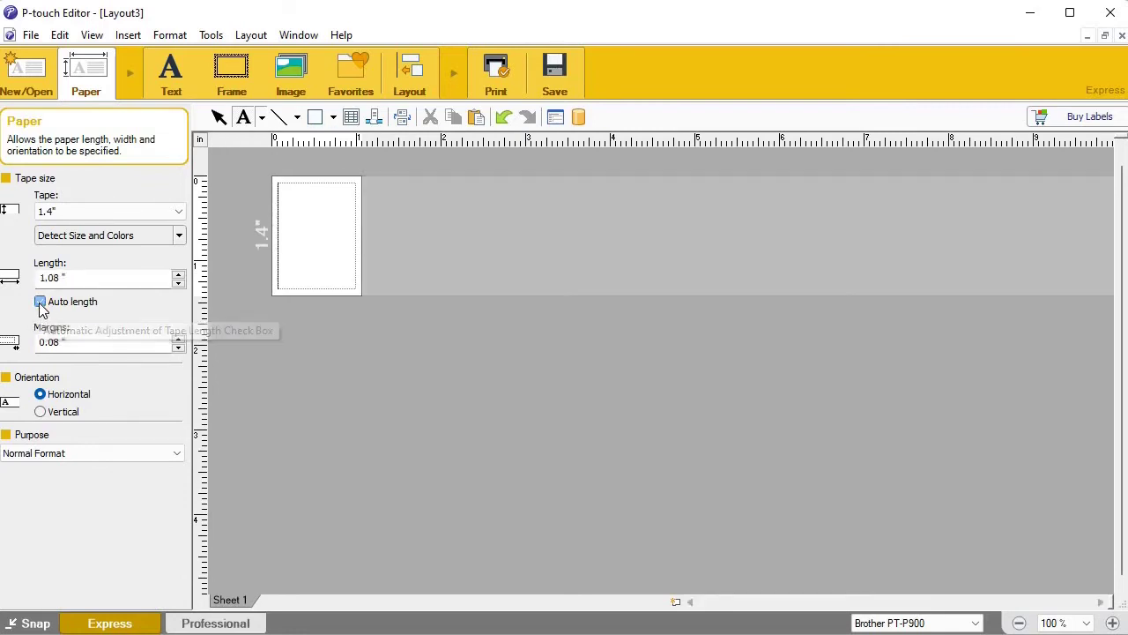
left_click(82, 277)
left_click_drag(21, 268, 18, 273)
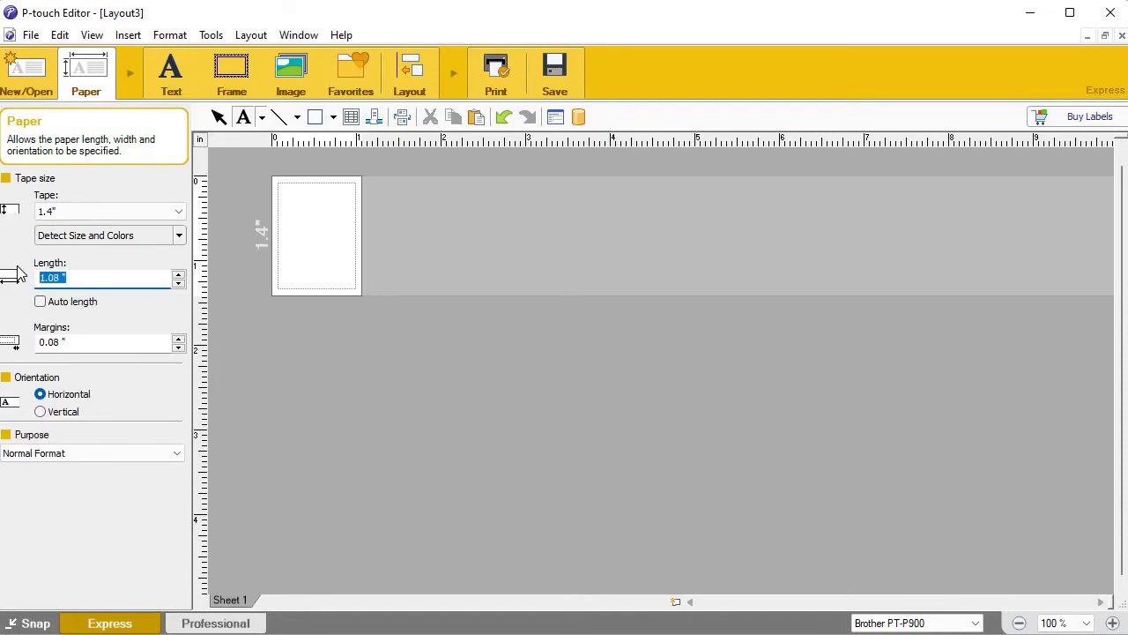
type("4.5")
left_click(218, 248)
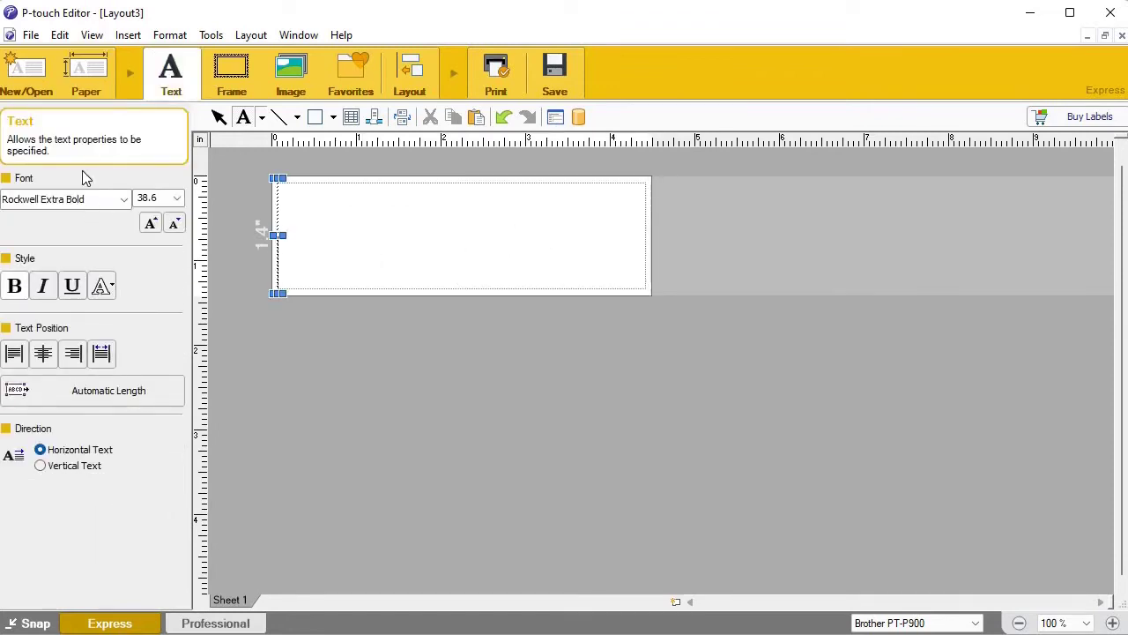
- Try vertical orientation, then return the label to horizontal
left_click(86, 78)
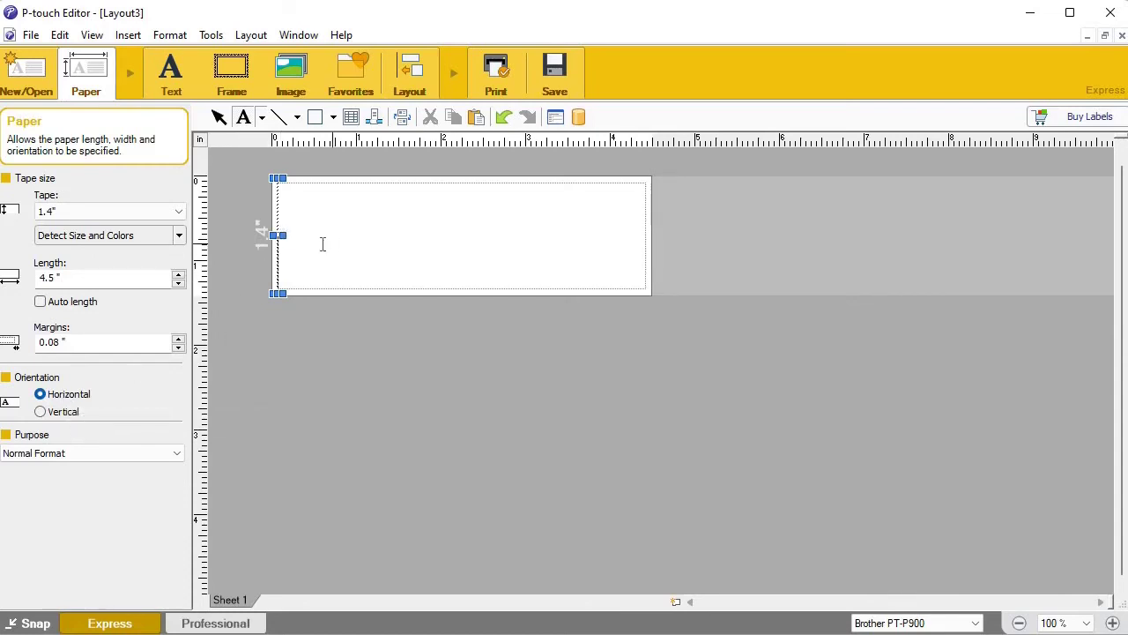
left_click(56, 414)
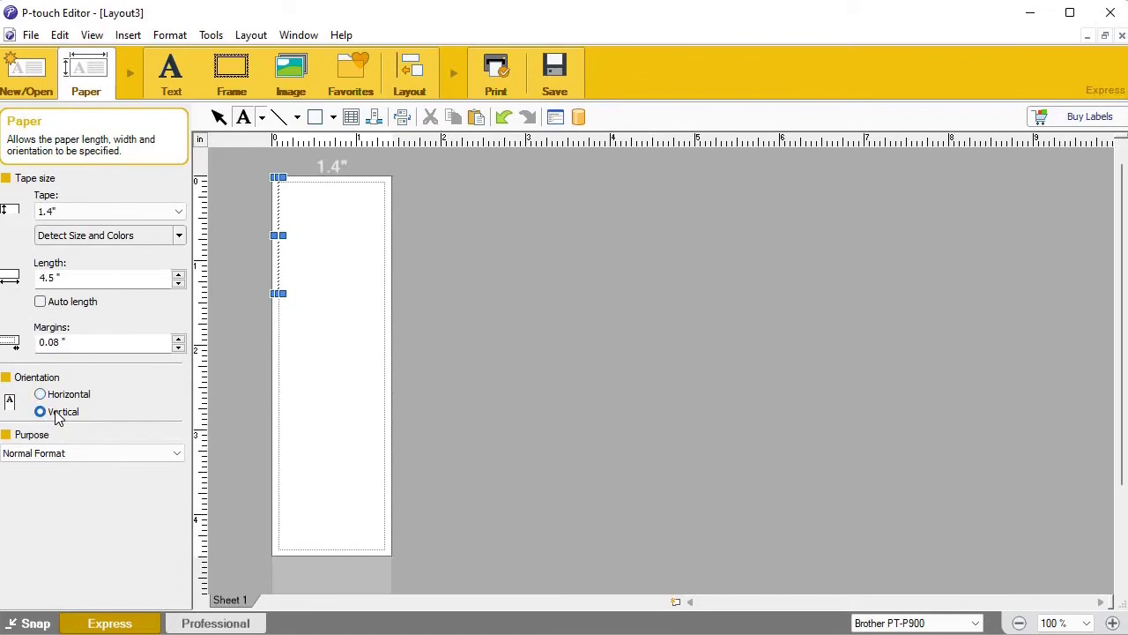
left_click(58, 395)
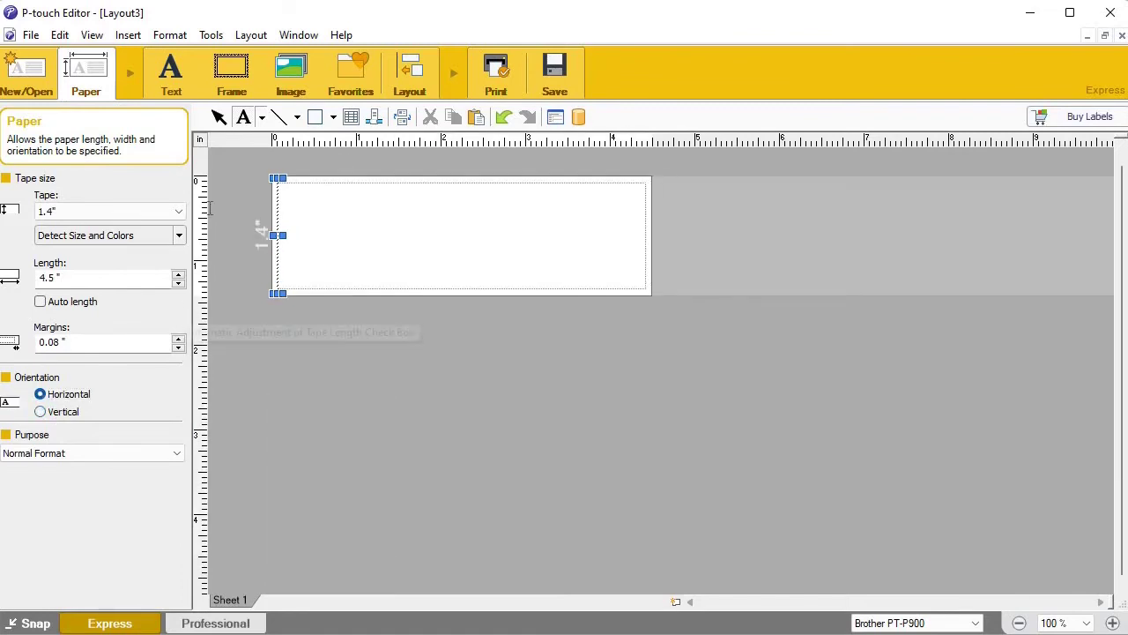
left_click(241, 118)
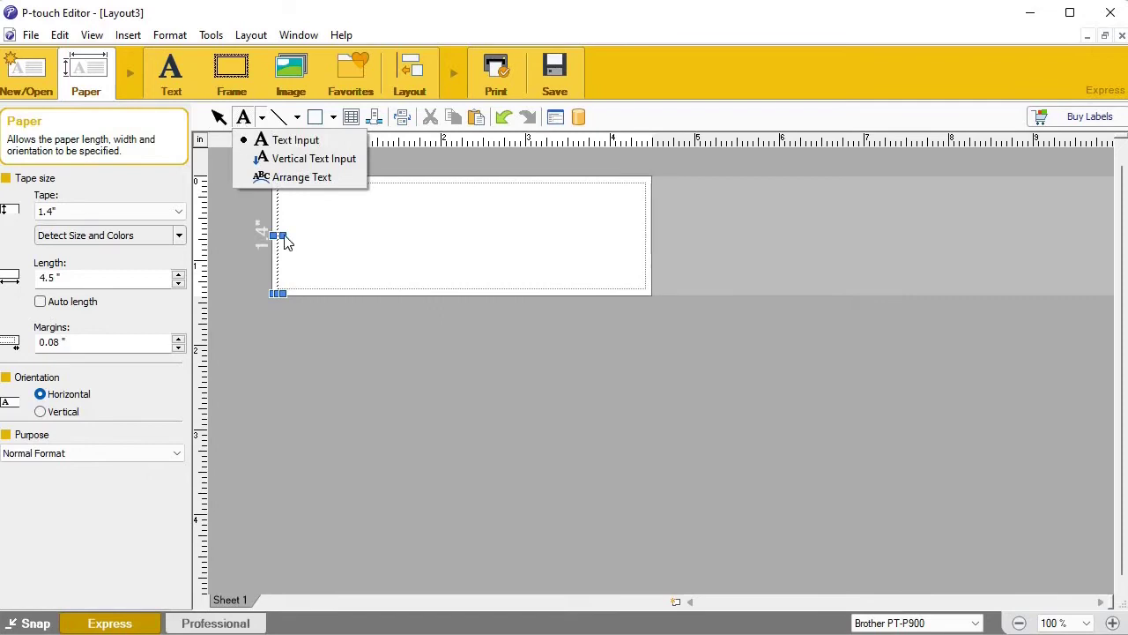
- Add a text box on the label and clear any effect from its text
left_click(320, 240)
left_click(332, 234)
left_click(365, 234)
left_click(219, 118)
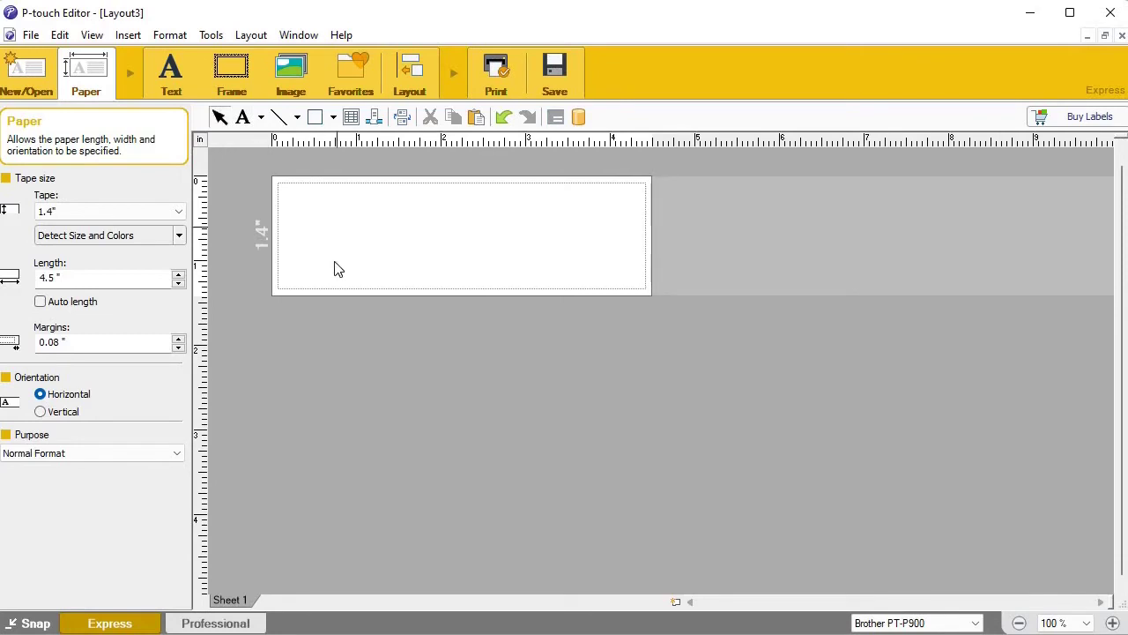
left_click(243, 117)
left_click(353, 251)
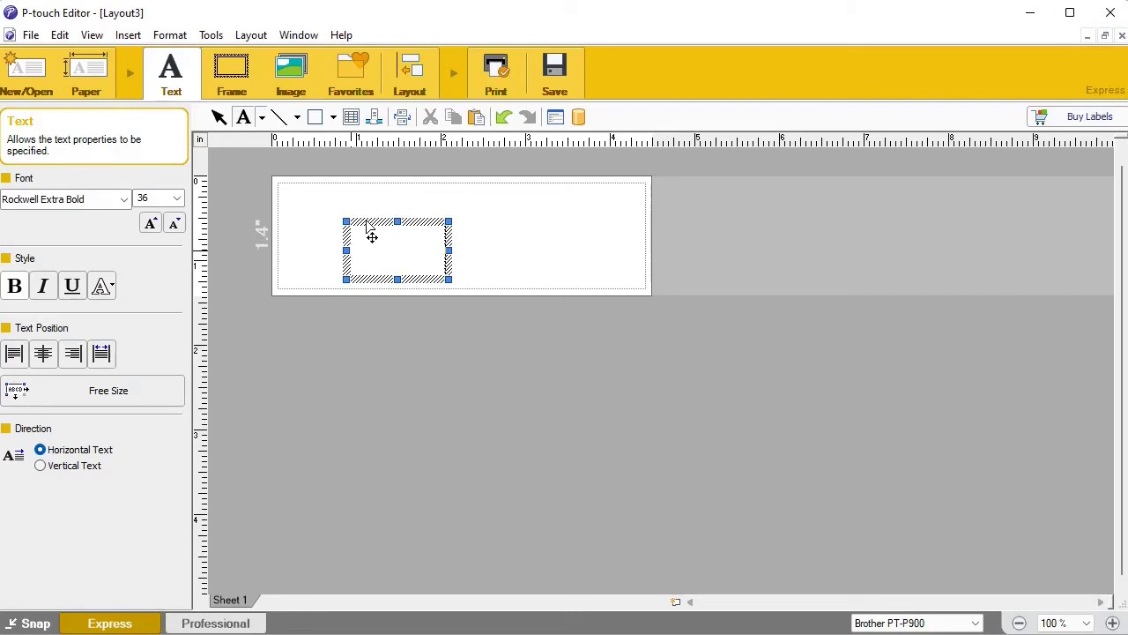
key("ctrl+a")
left_click(108, 288)
left_click(150, 309)
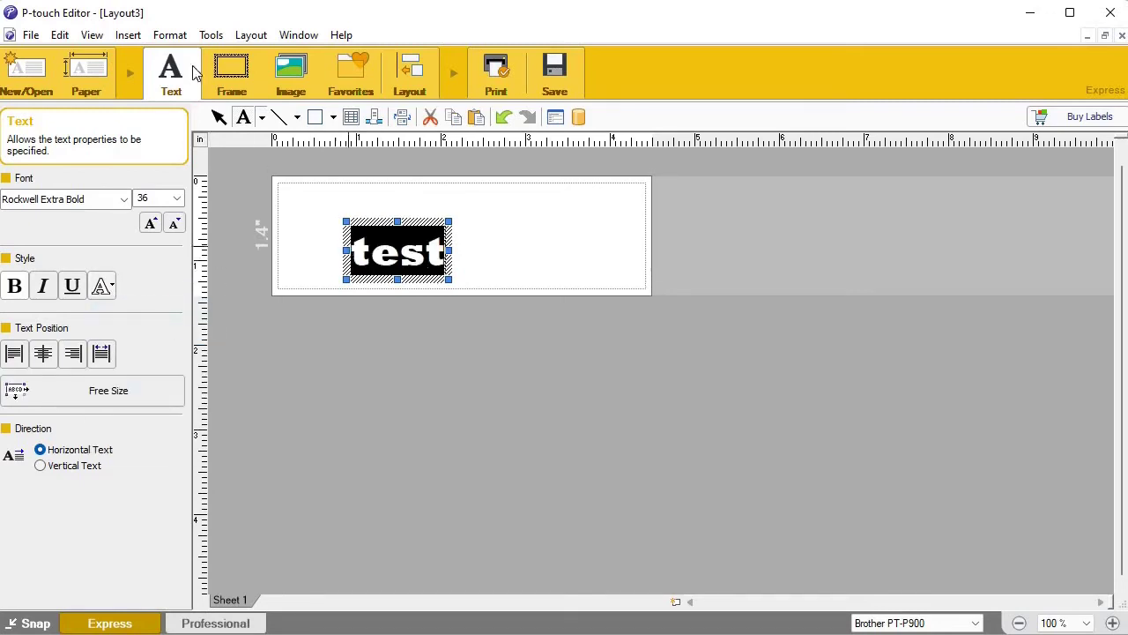
- Move and resize the test text, enlarging it and centring it on the label
left_click(328, 201)
left_click(352, 244)
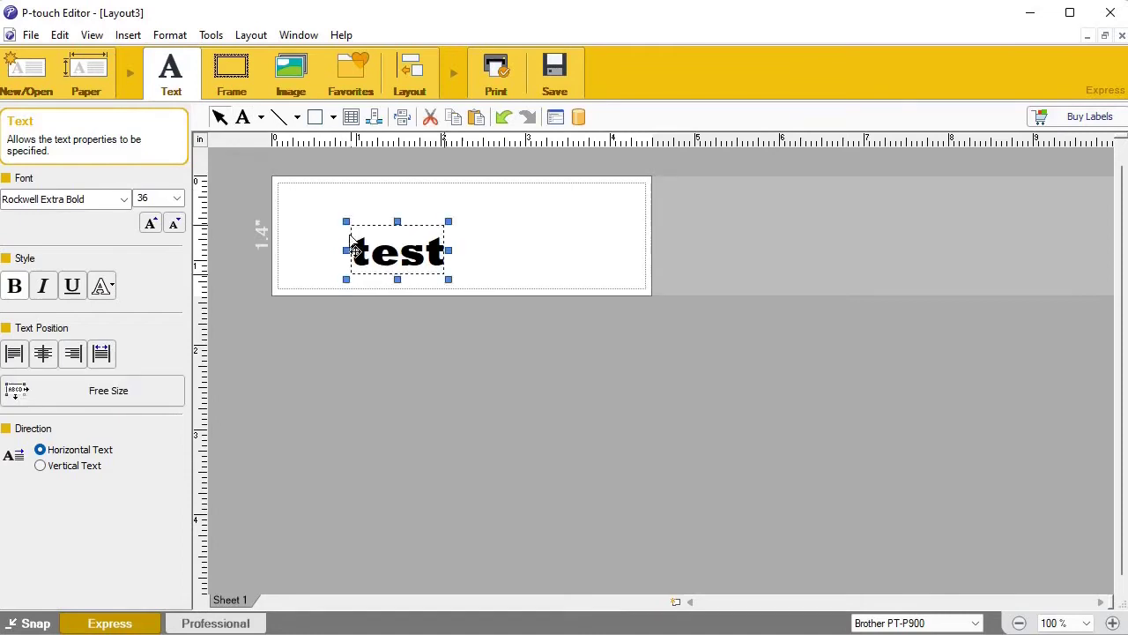
left_click_drag(292, 222, 230, 187)
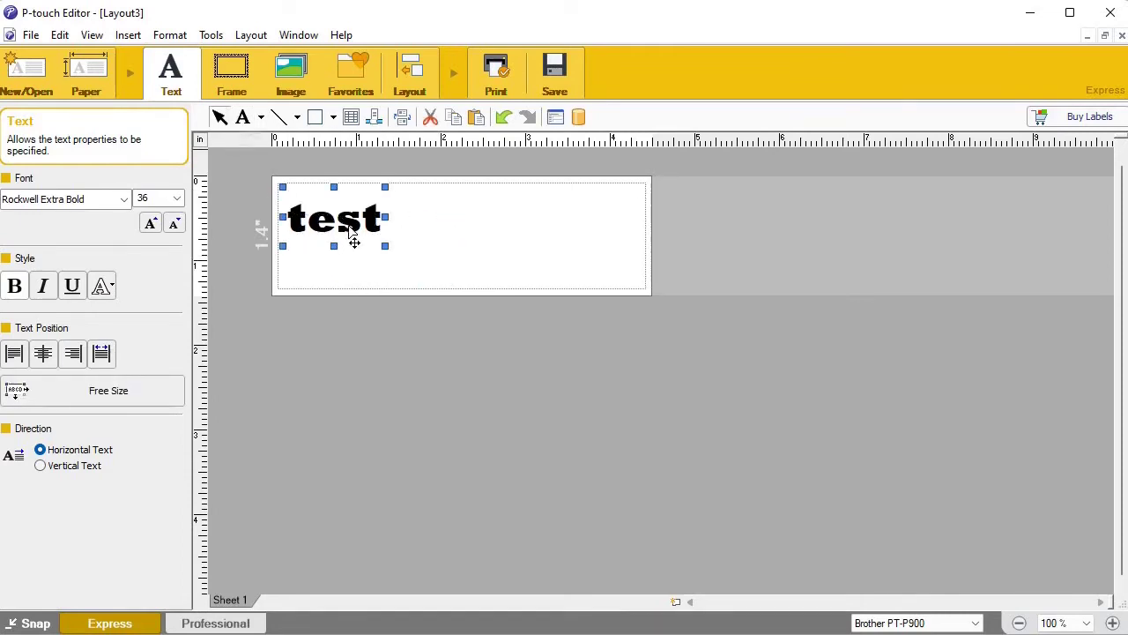
left_click_drag(435, 264, 476, 284)
left_click_drag(391, 252, 440, 252)
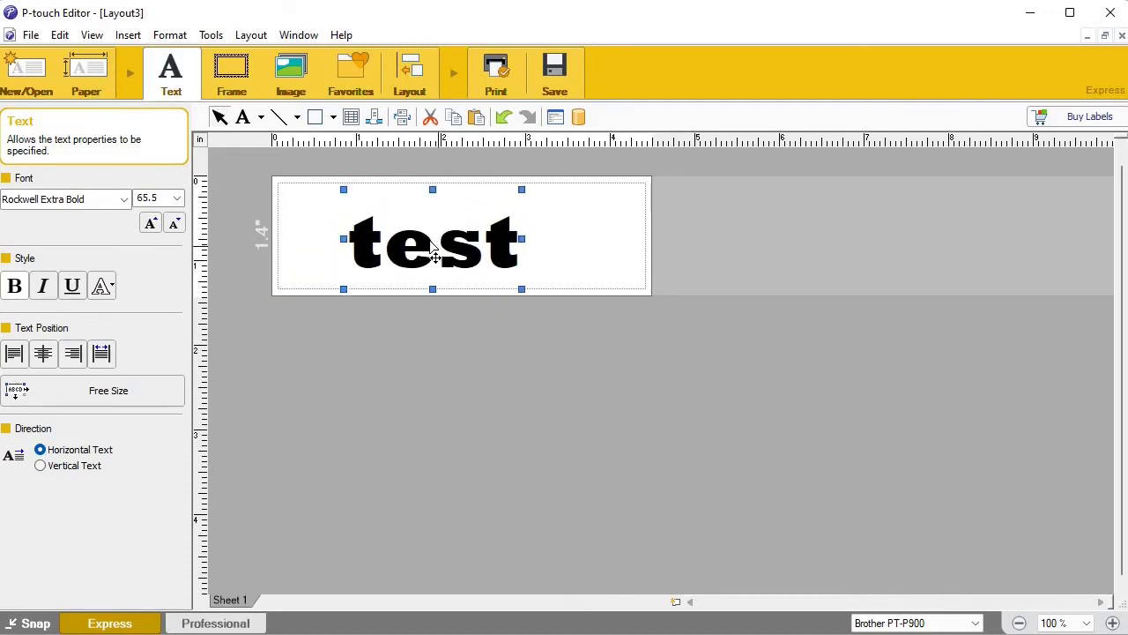
left_click_drag(382, 227, 392, 220)
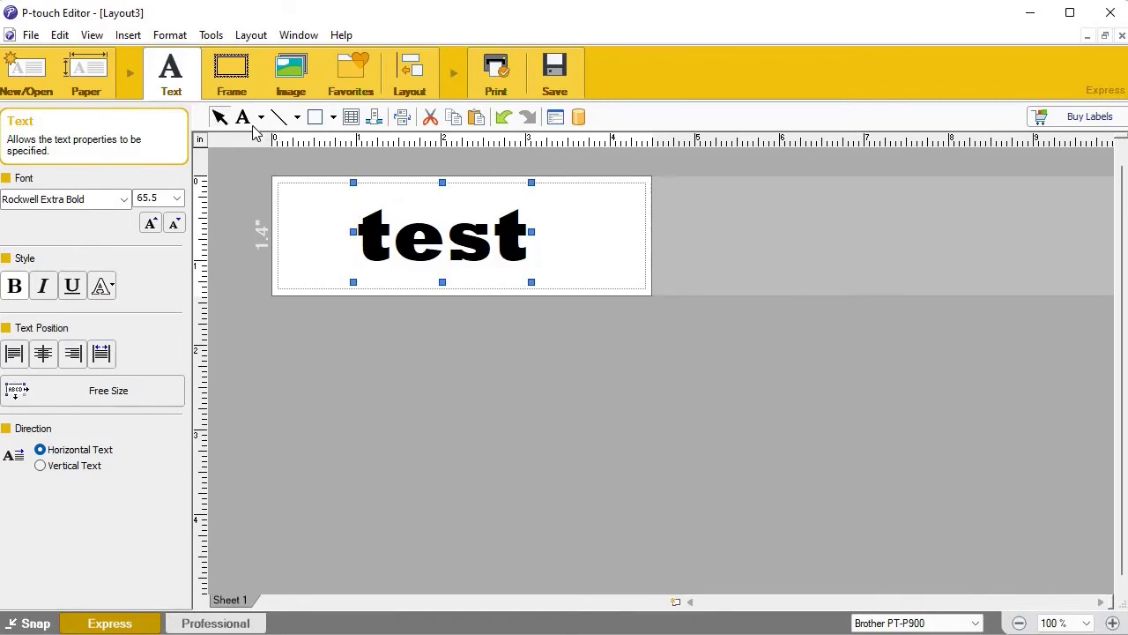
- Draw a straight line left of the text, adjust its ends, then delete it
left_click(251, 130)
left_click(284, 121)
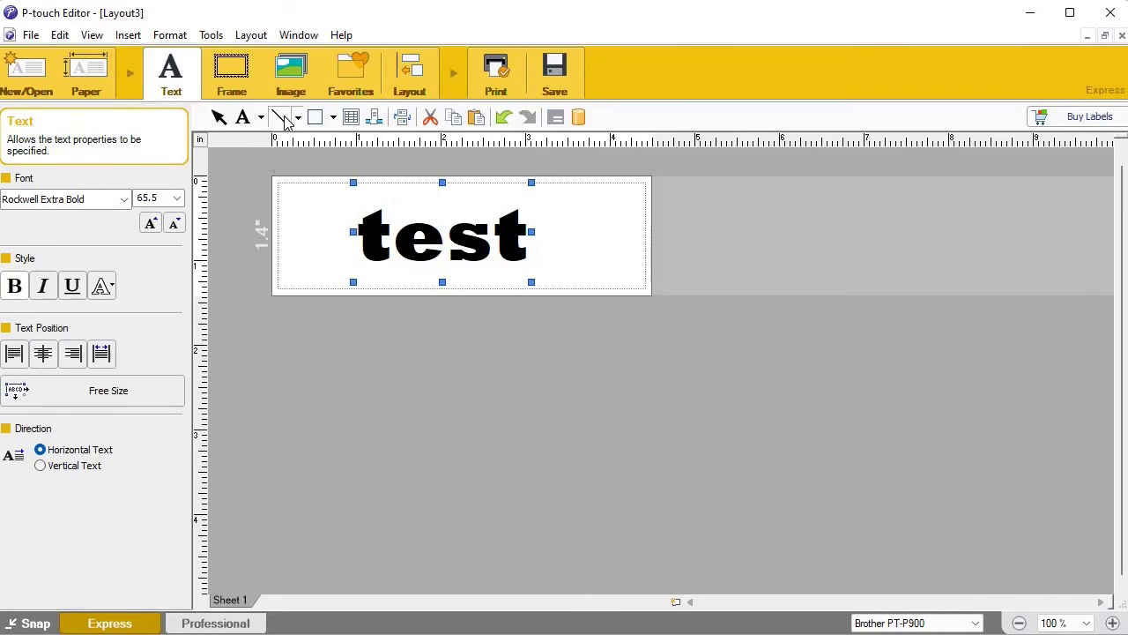
left_click_drag(300, 208, 294, 279)
mouse_move(302, 208)
left_mouse_down()
mouse_move(340, 195)
mouse_move(310, 193)
left_mouse_up()
left_click_drag(314, 275, 315, 274)
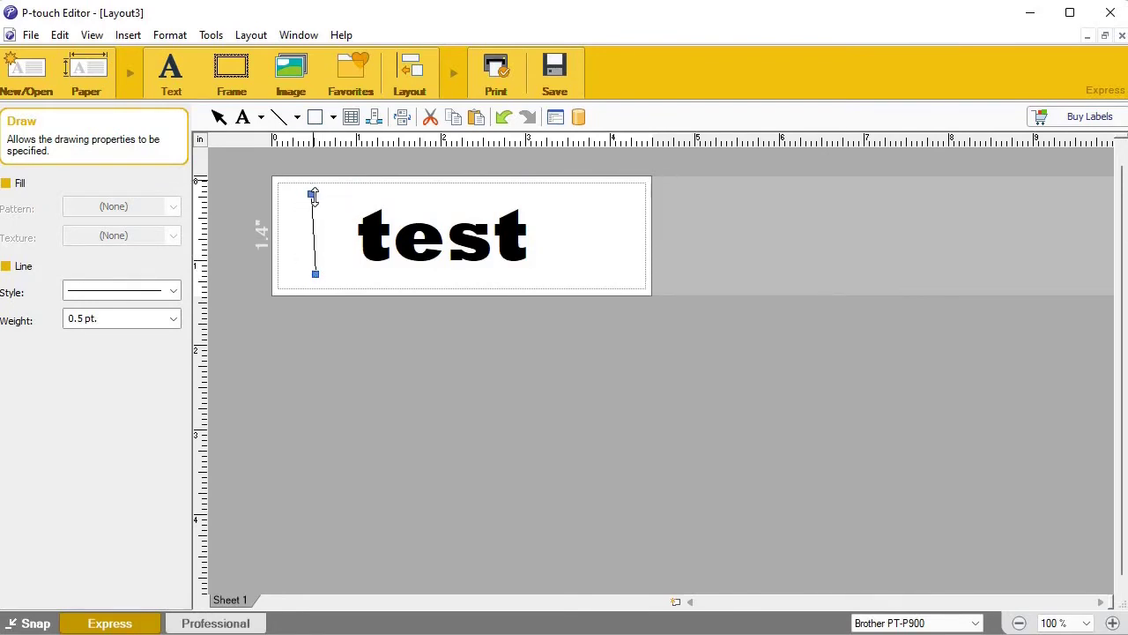
key("Delete")
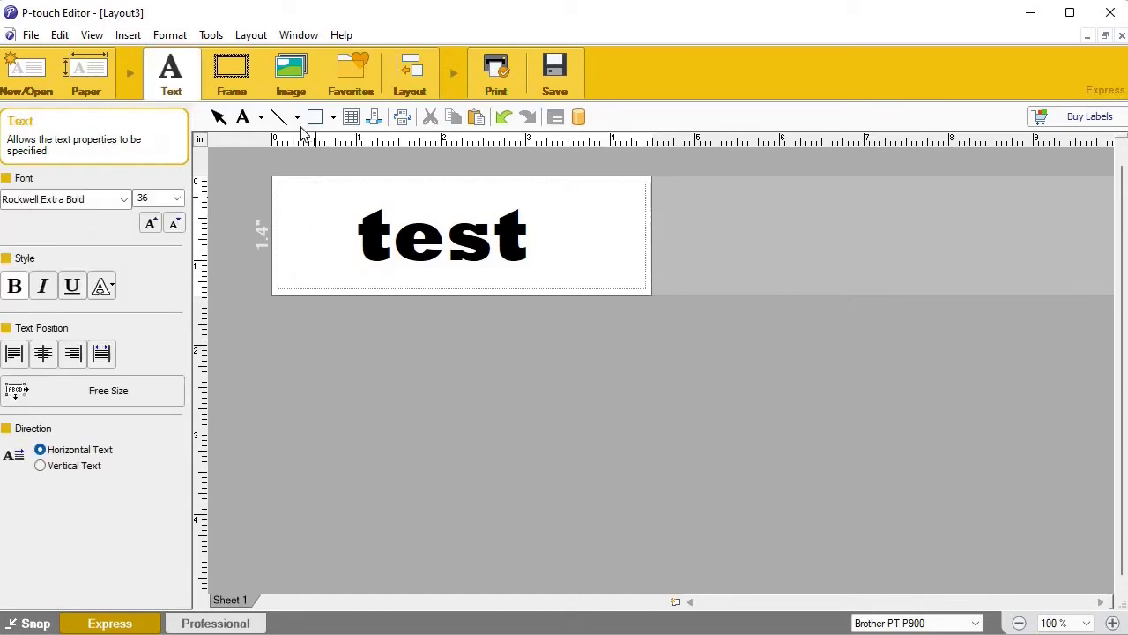
- Draw a rounded box on the label's left and move the test text to its right
left_click(297, 117)
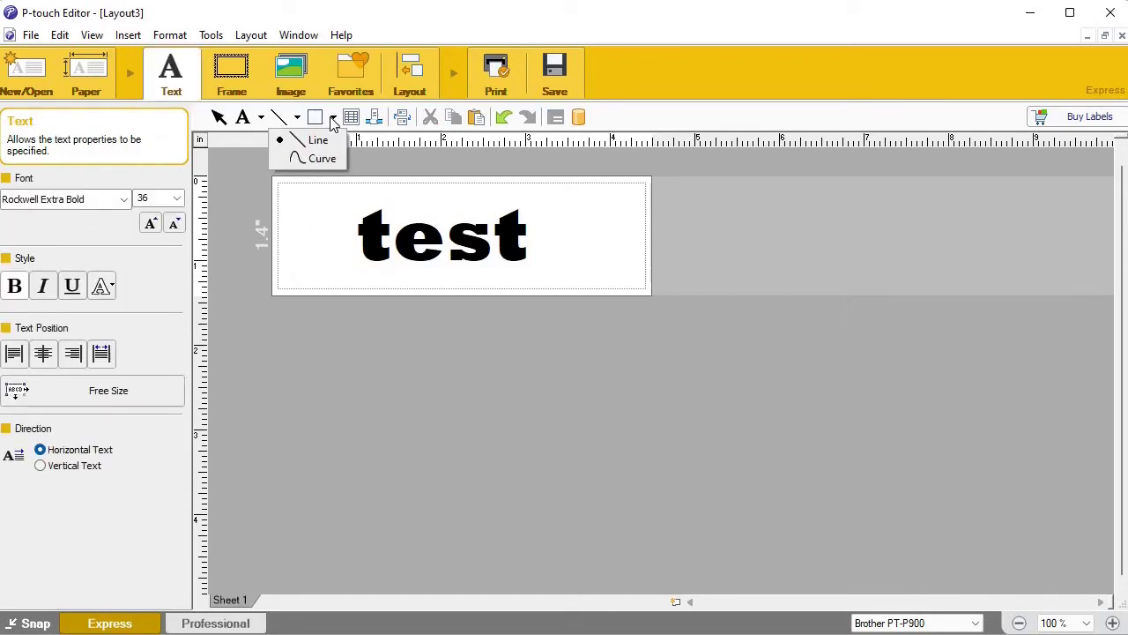
left_click(333, 117)
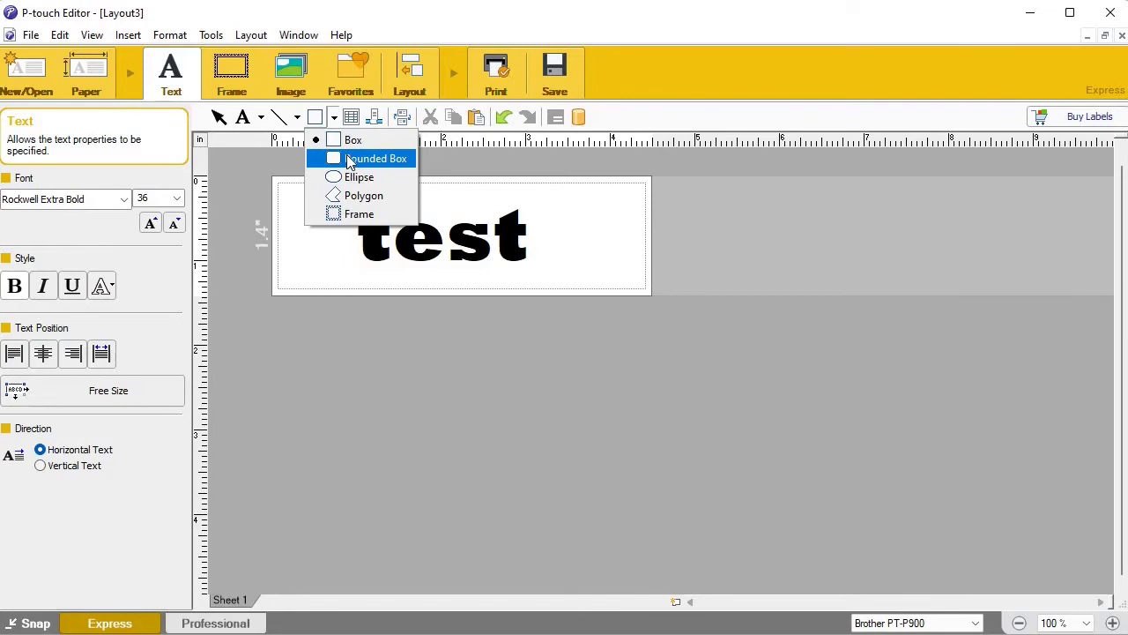
left_click(371, 159)
mouse_move(299, 202)
left_mouse_down()
mouse_move(423, 298)
mouse_move(424, 278)
left_mouse_up()
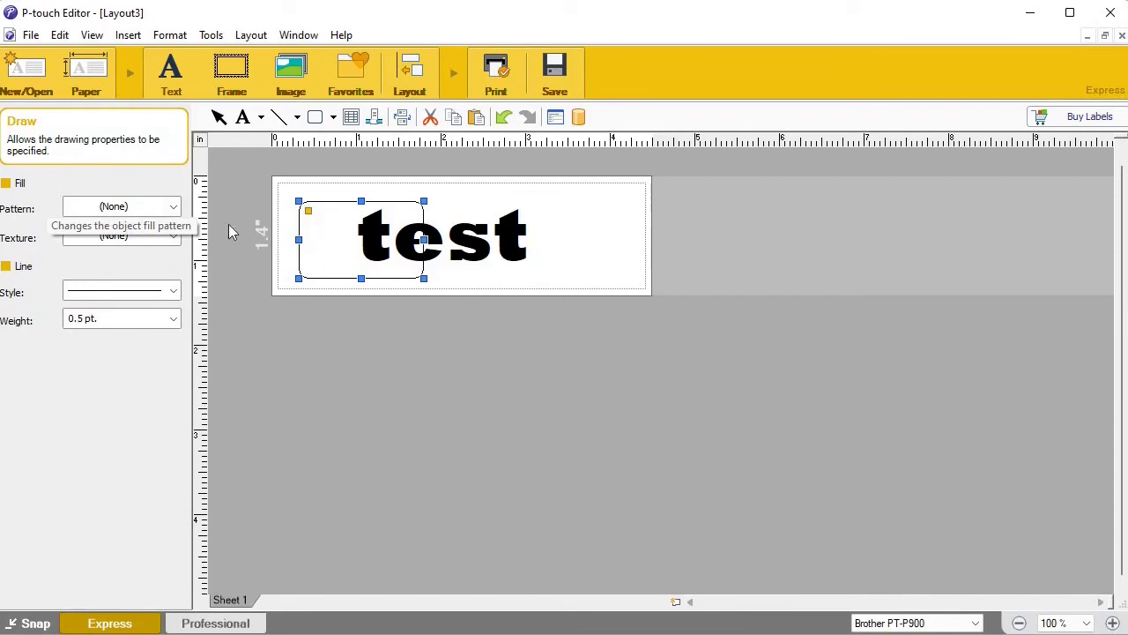
left_click(424, 252)
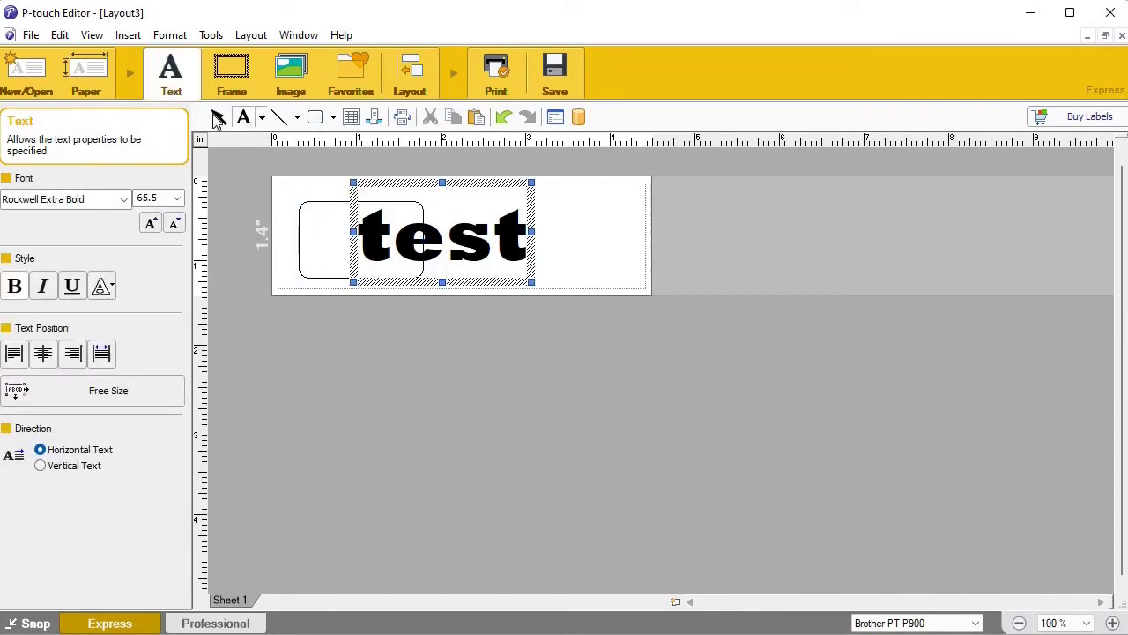
left_click(441, 239)
left_click_drag(440, 240, 538, 239)
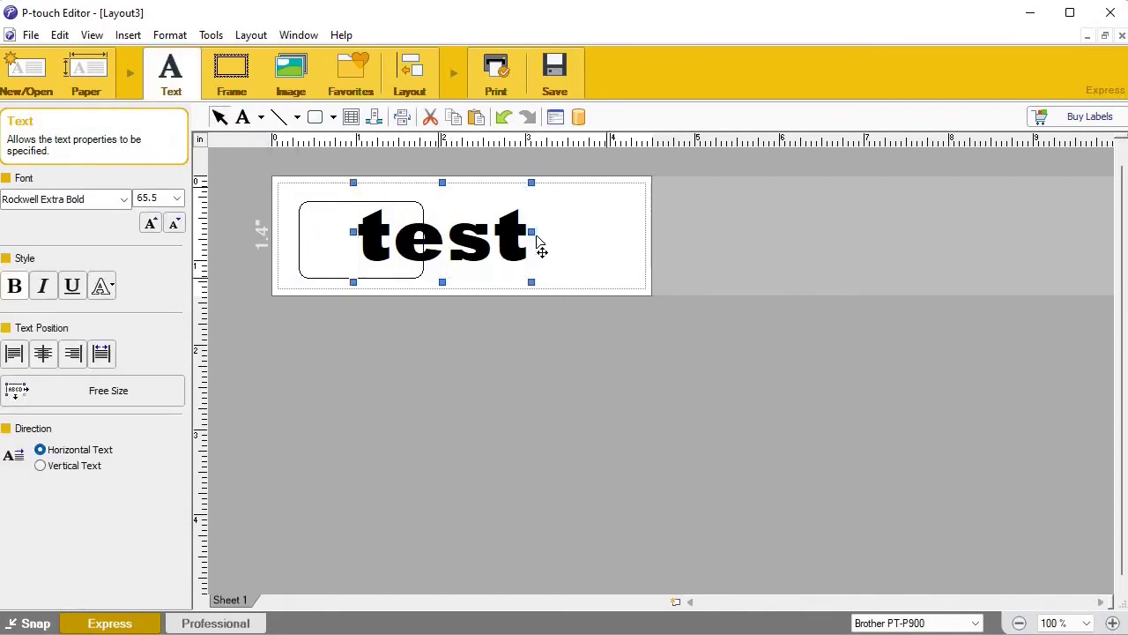
- Fill the rounded box solid black, then try dotted fill patterns
left_click(298, 240)
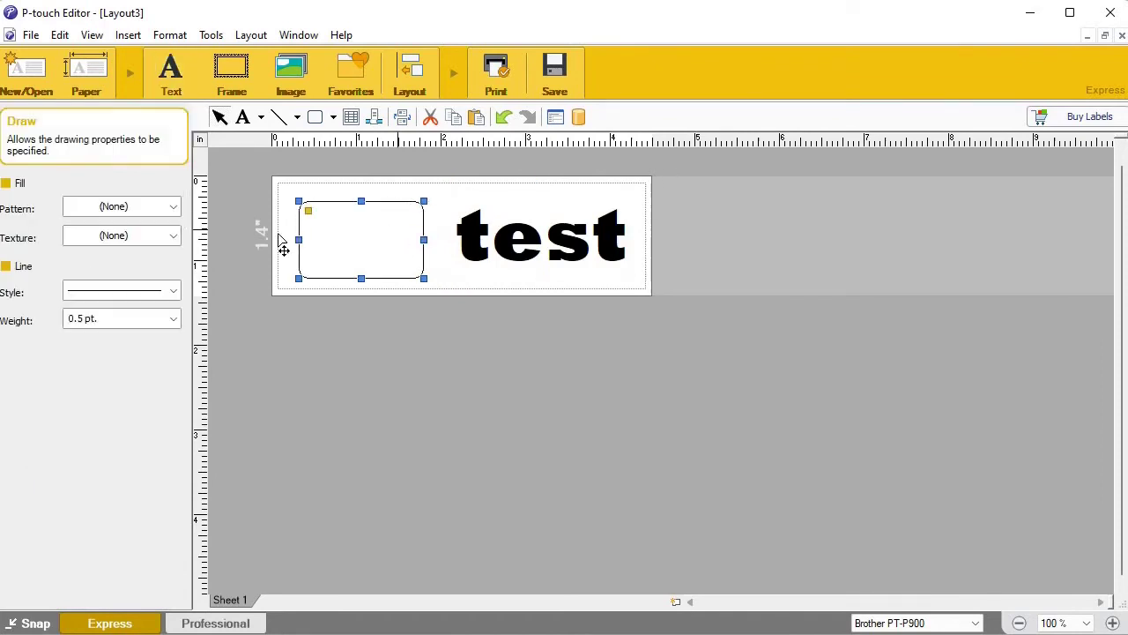
left_click(104, 208)
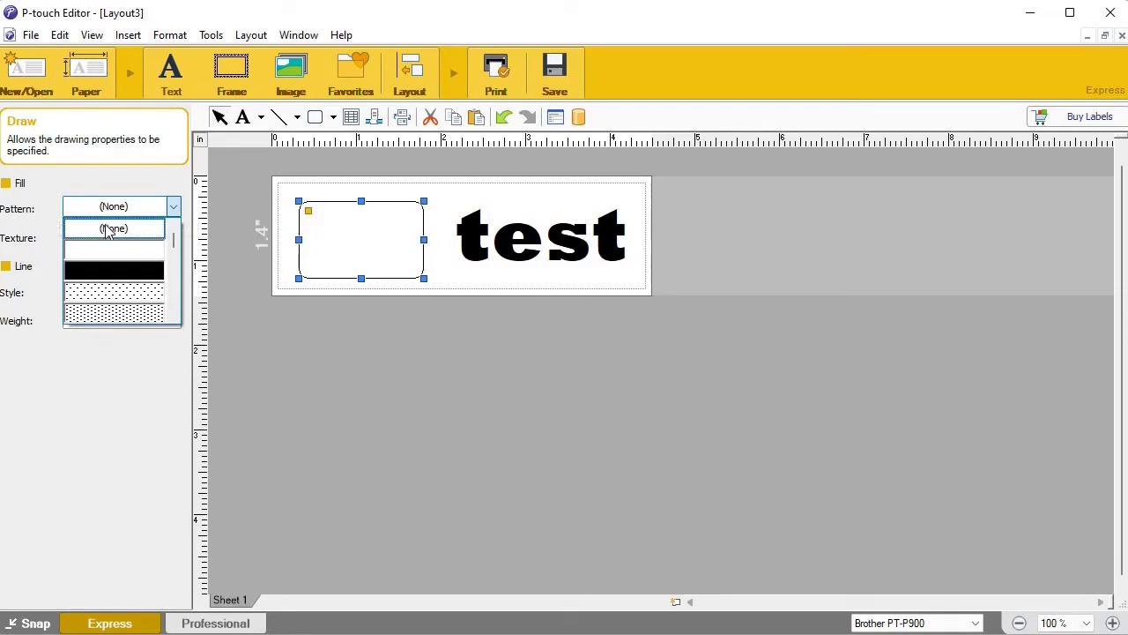
left_click(109, 269)
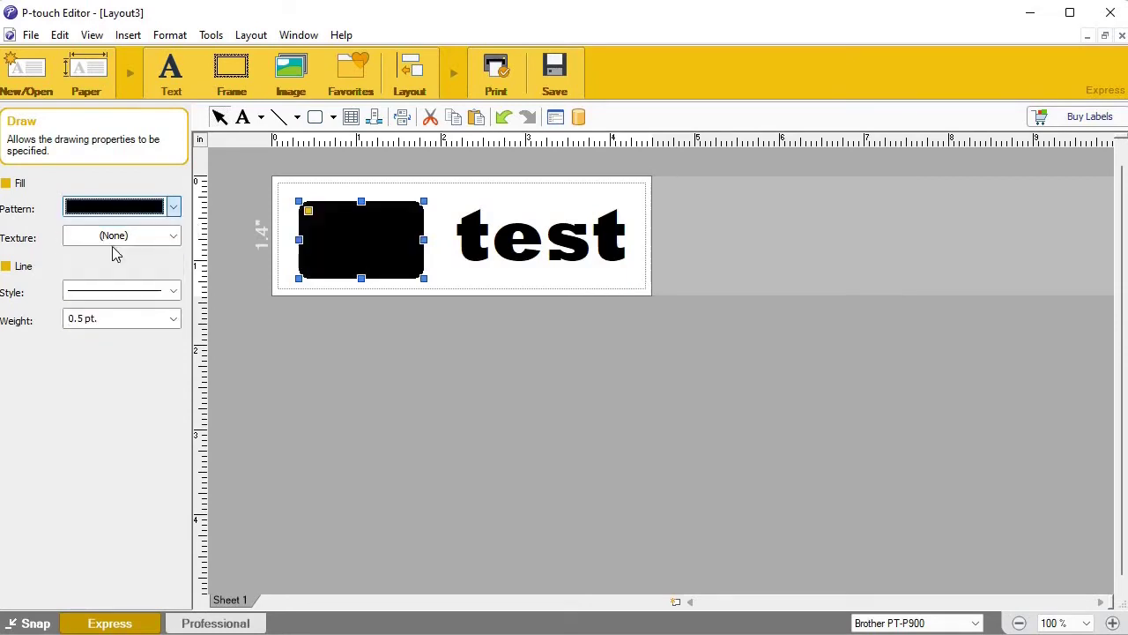
left_click(147, 208)
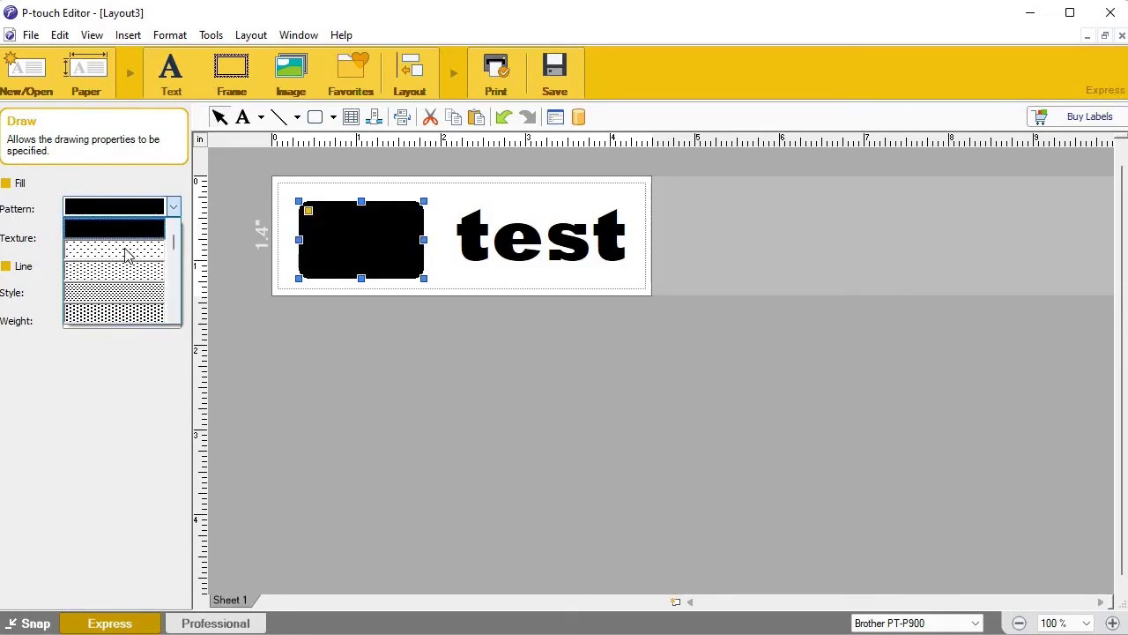
left_click(126, 253)
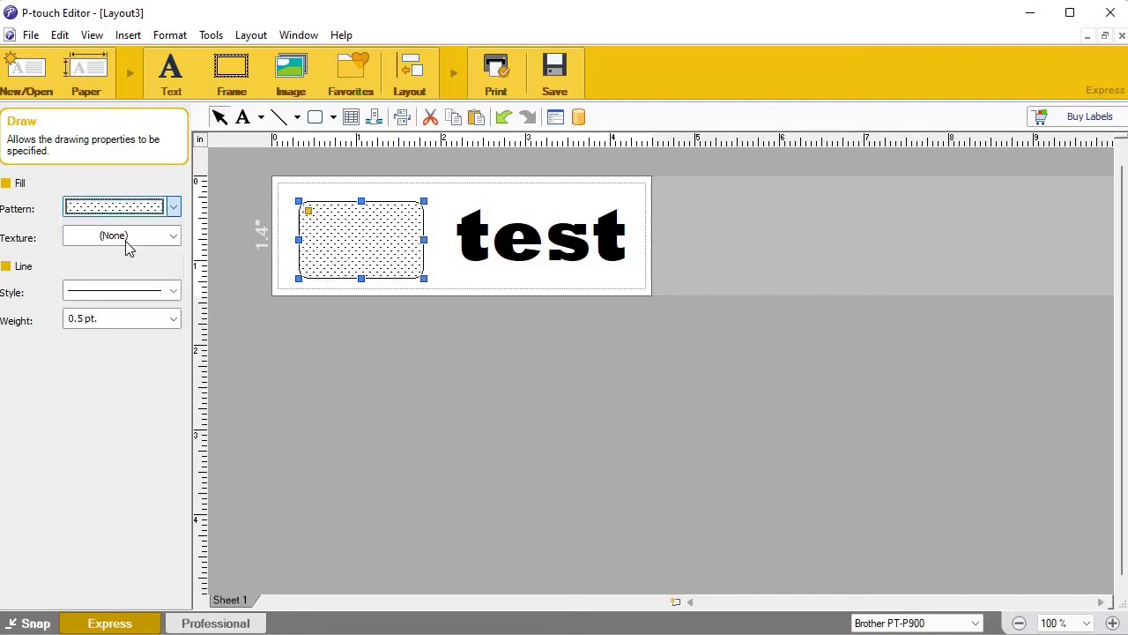
left_click(139, 211)
left_click(126, 261)
- Try denser dot and checkered patterns, then set the box's Pattern to (None)
left_click(139, 208)
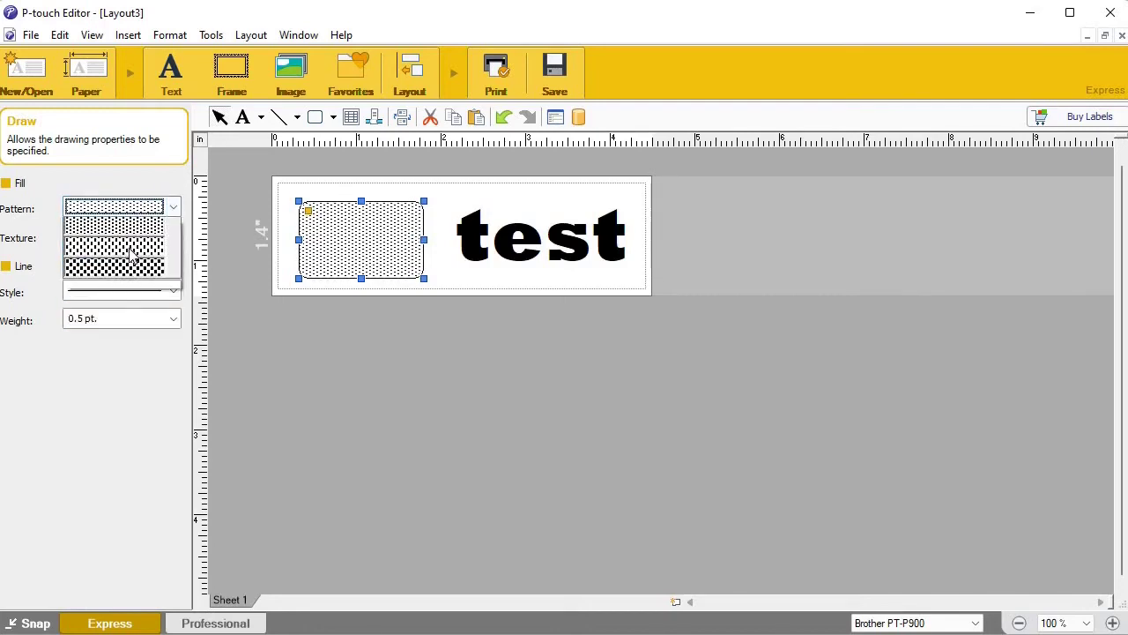
left_click(126, 265)
left_click(131, 204)
left_click(126, 261)
left_click(132, 208)
left_click(128, 253)
left_click(173, 208)
left_click_drag(173, 251, 173, 231)
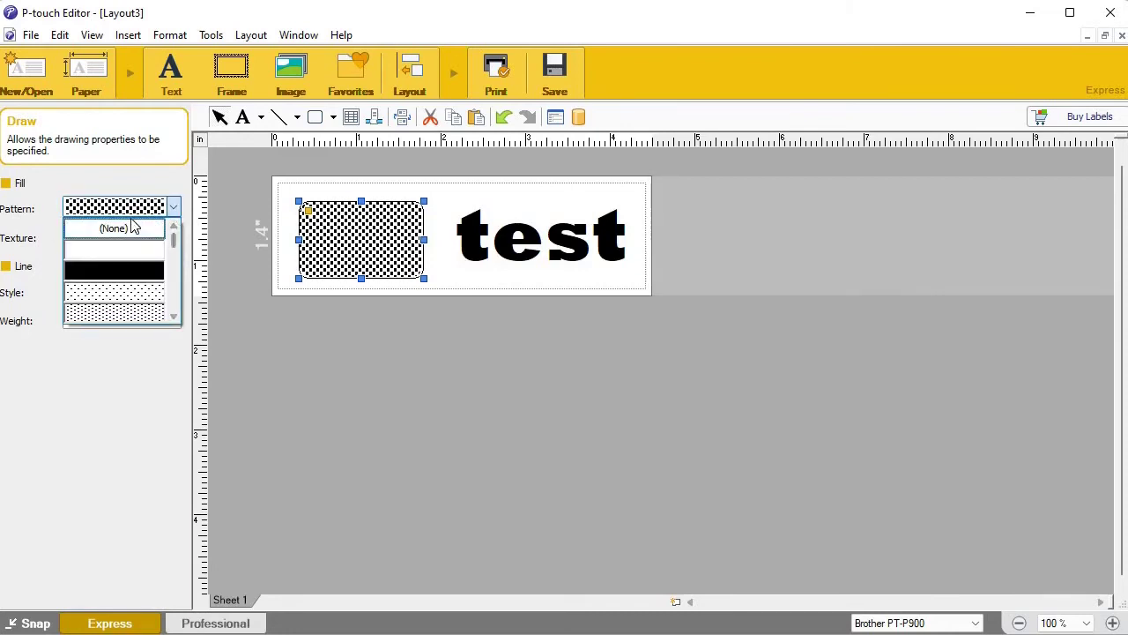
left_click(133, 227)
- Give the box the diagonal-line texture and widen it across most of the label
left_click(131, 238)
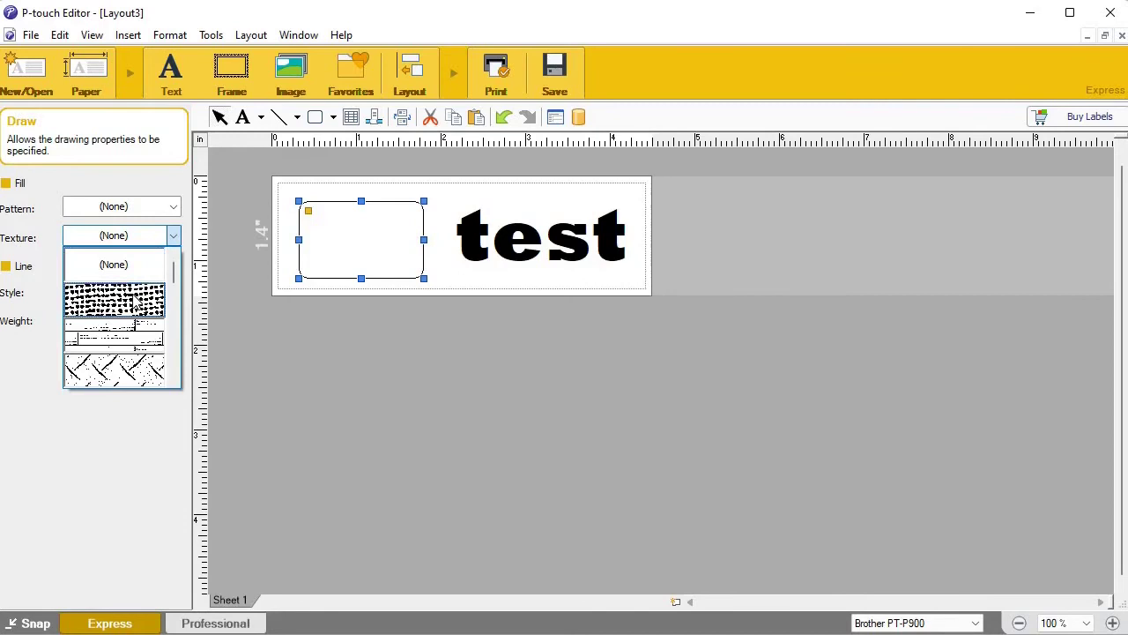
left_click(136, 301)
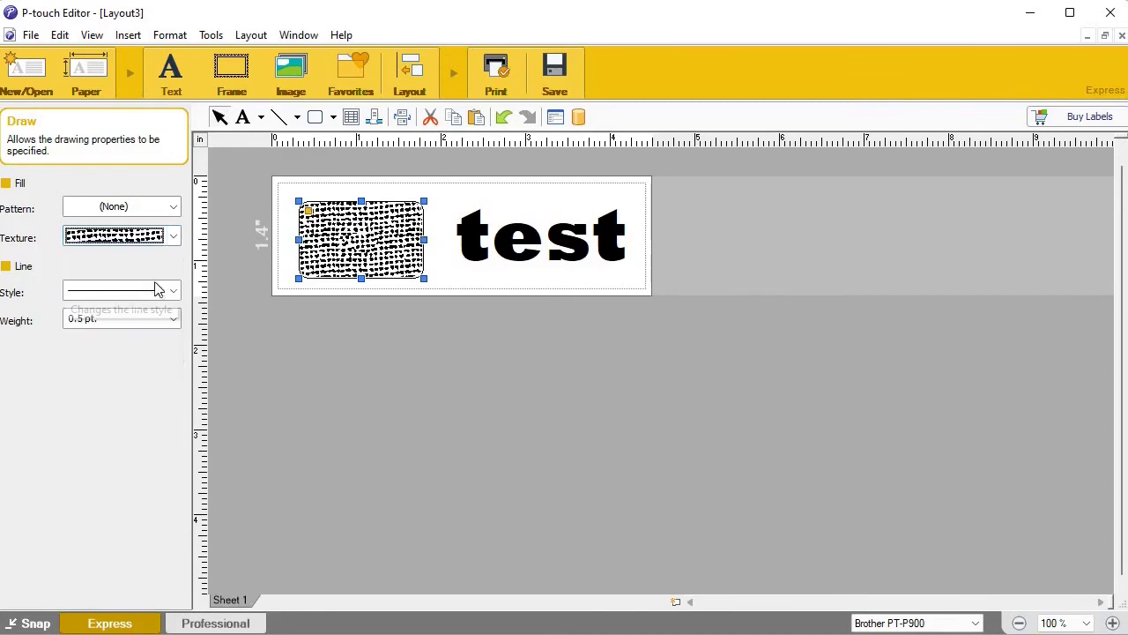
left_click(172, 238)
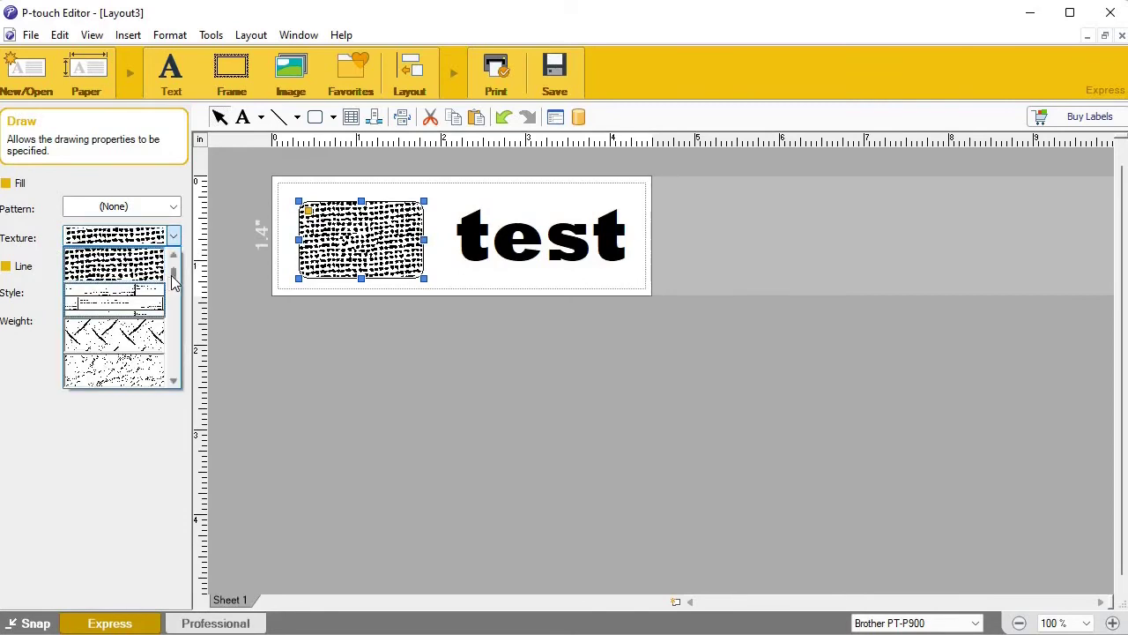
scroll(174, 284, "down", 1)
left_click(115, 300)
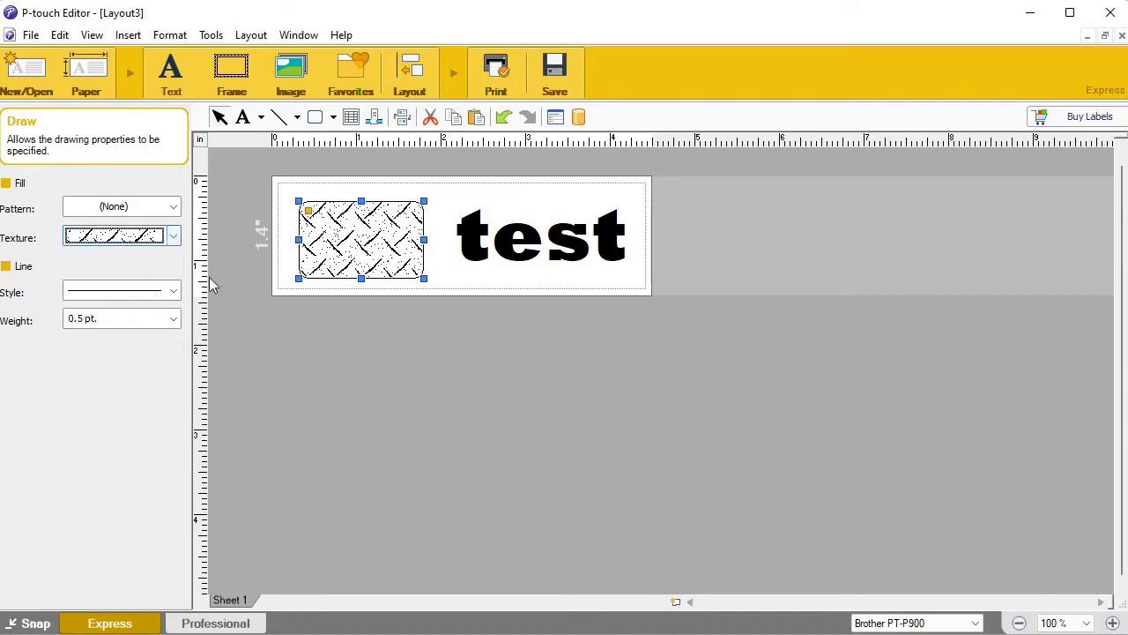
left_click_drag(424, 239, 586, 243)
left_click(606, 262)
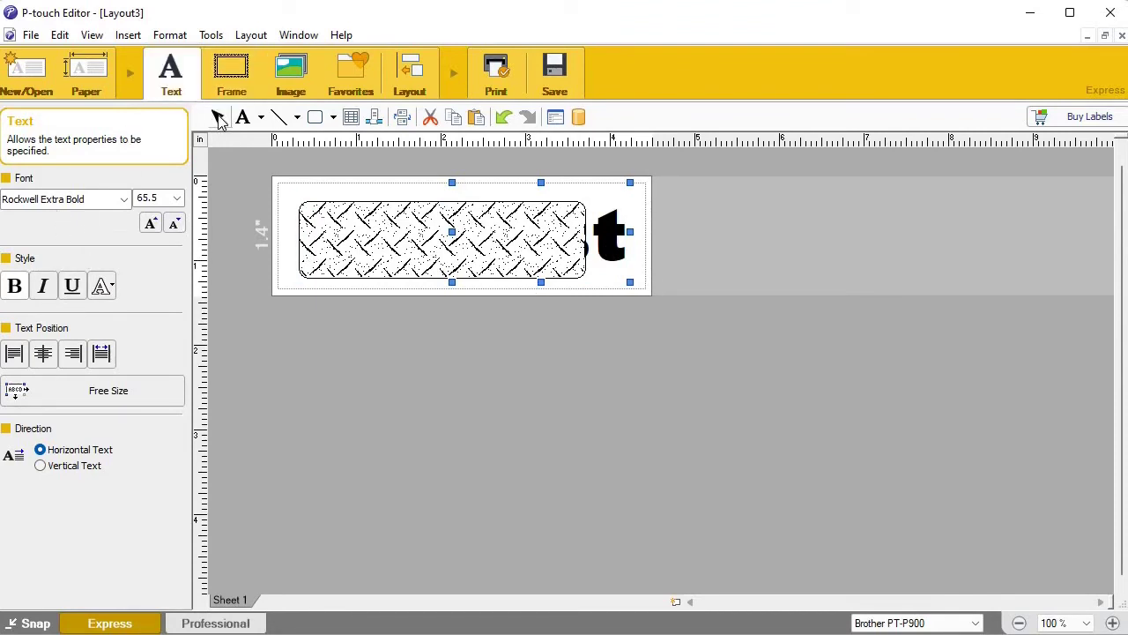
- Move the test text into the textured box, bring it to front, and nudge the box right
left_click_drag(611, 256, 550, 285)
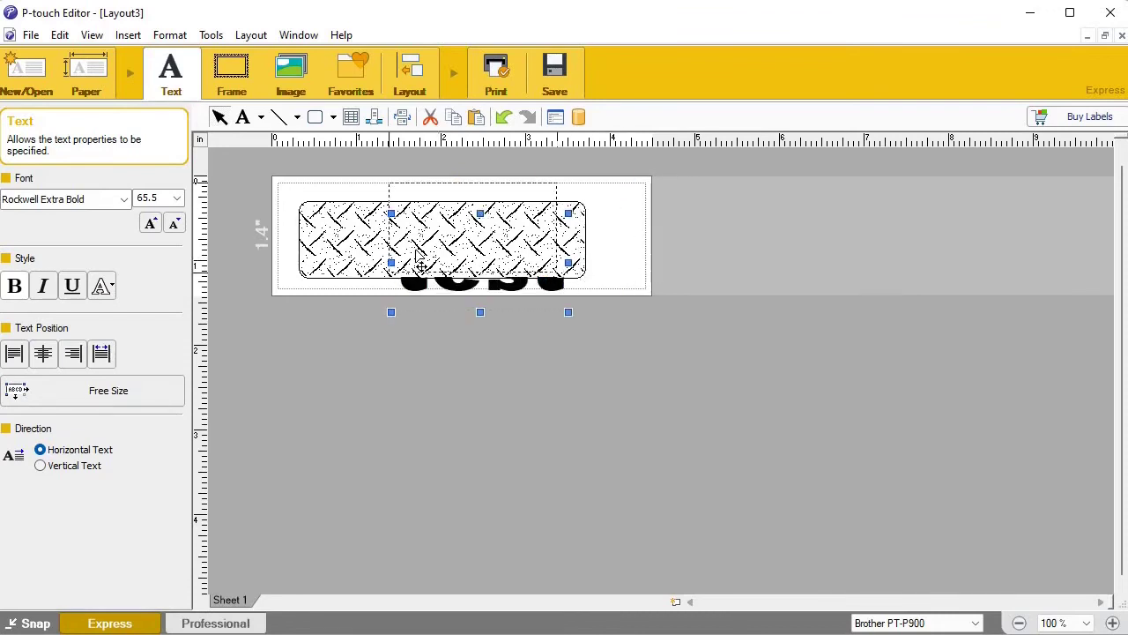
left_click_drag(430, 257, 409, 222)
right_click(421, 254)
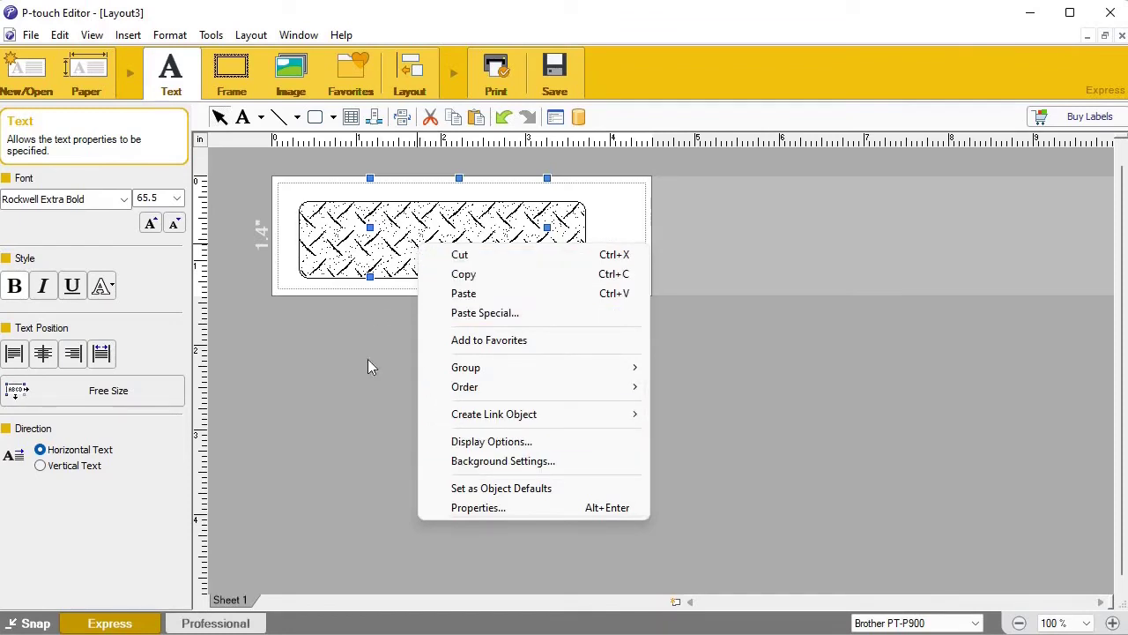
mouse_move(526, 377)
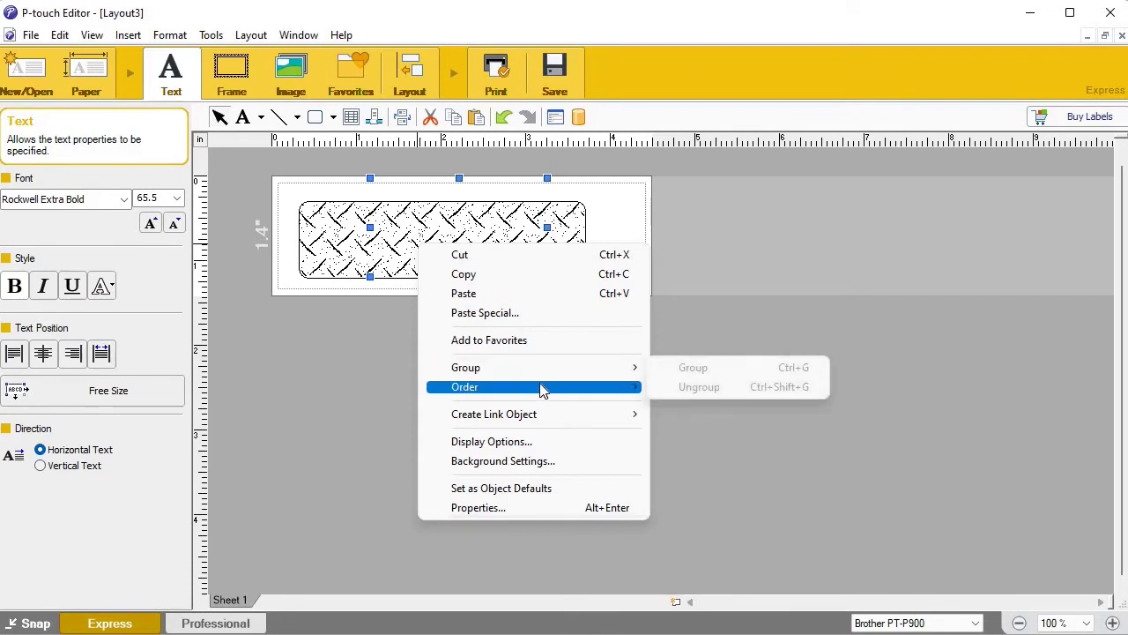
left_click(683, 387)
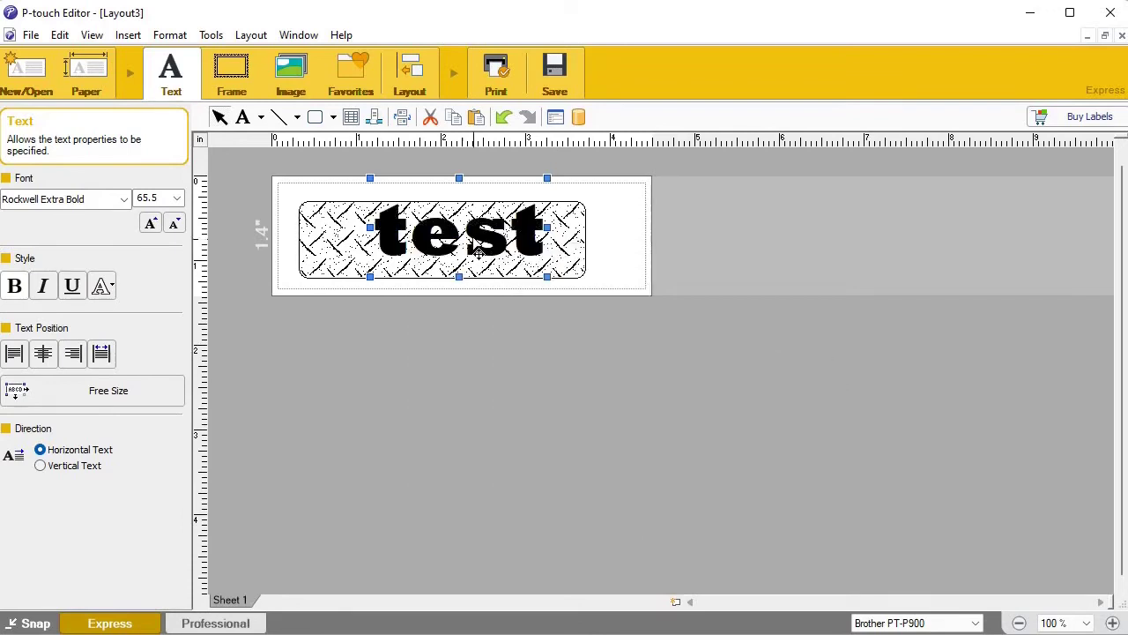
left_click(479, 253)
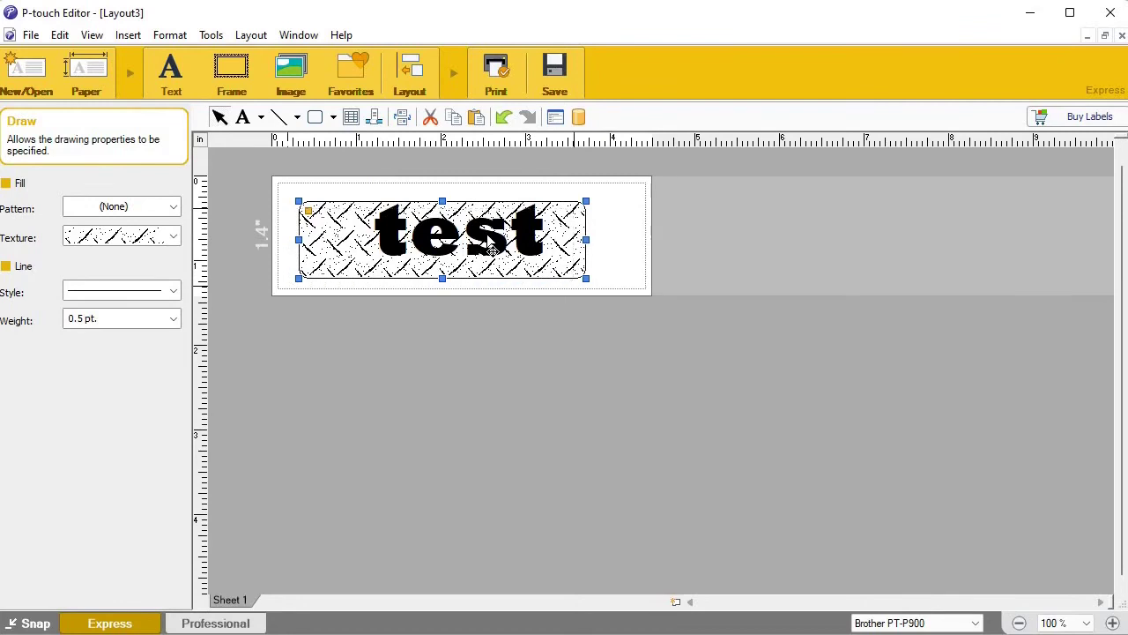
key("Right")
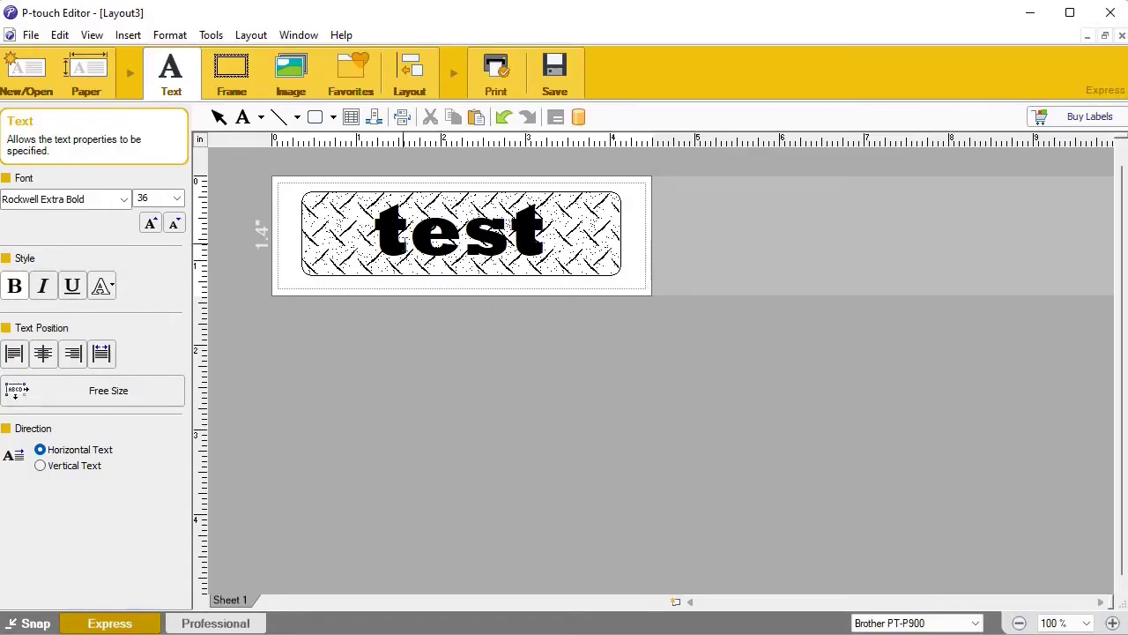
- Delete the textured box and the word test, then stretch the label to about 5.93 inches
left_click(405, 229)
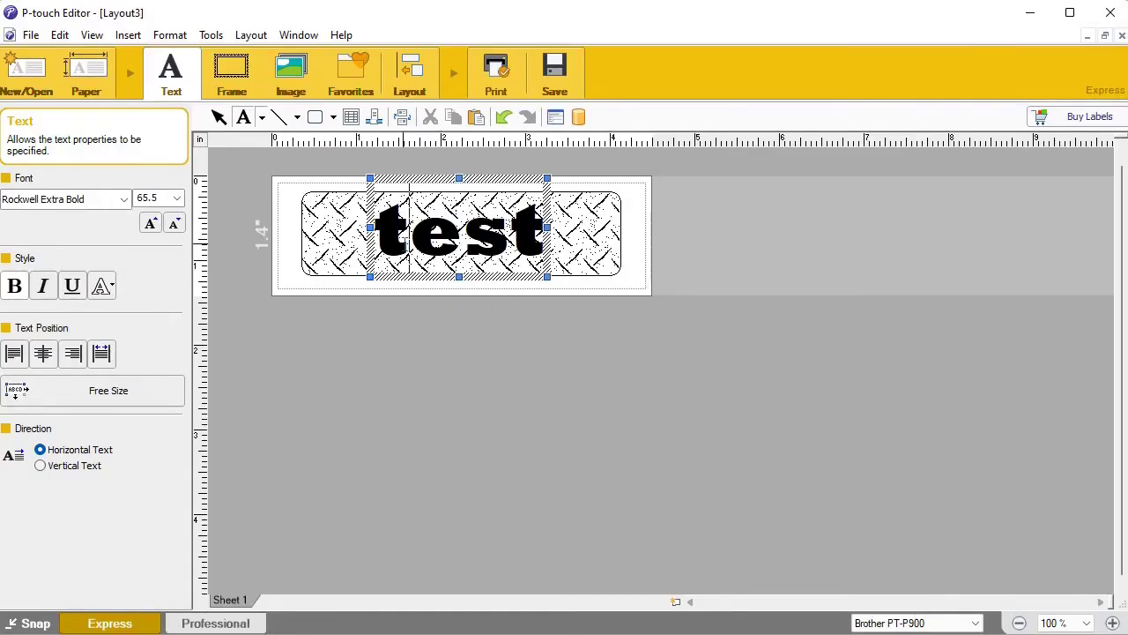
left_click(333, 251)
key("Delete")
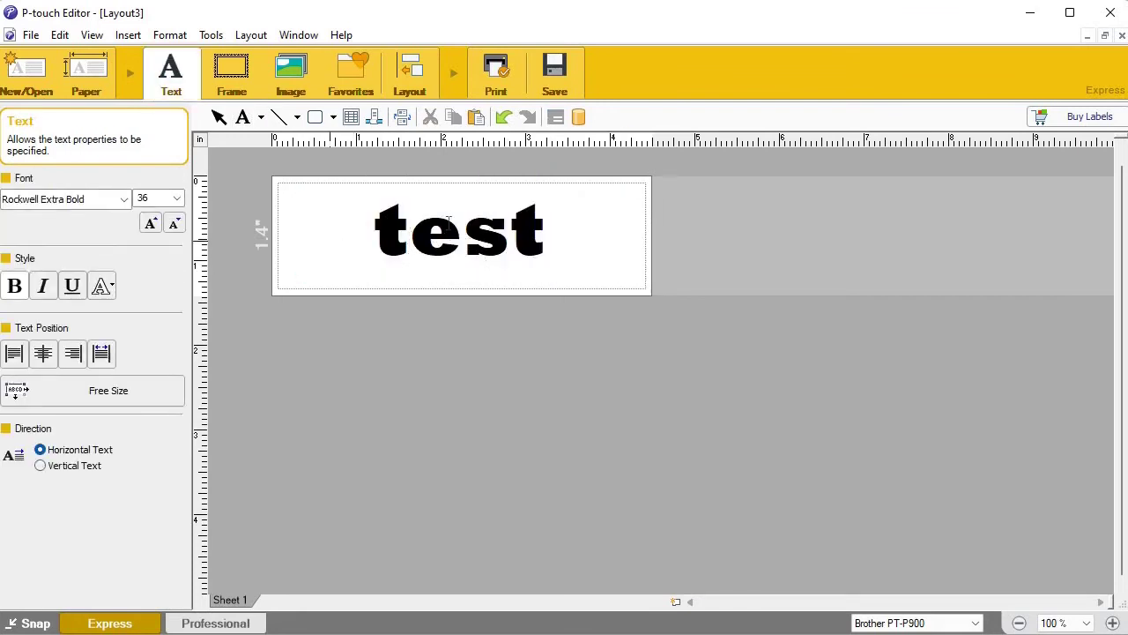
left_click(447, 221)
key("ctrl+a")
key("Delete")
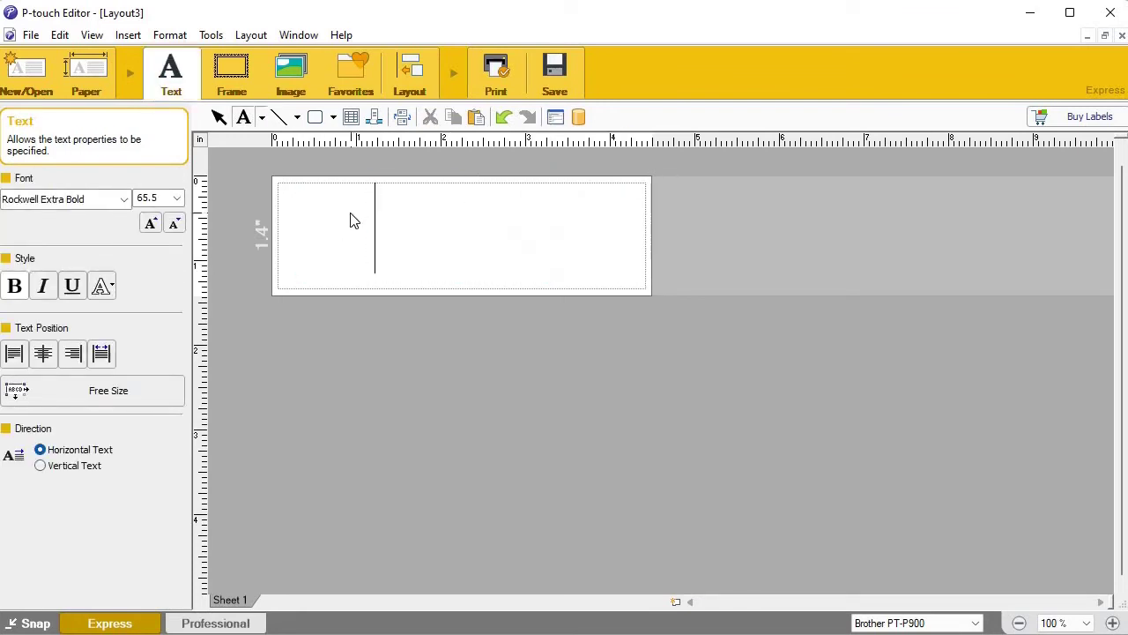
key("Escape")
key("Escape")
left_click_drag(652, 214, 781, 219)
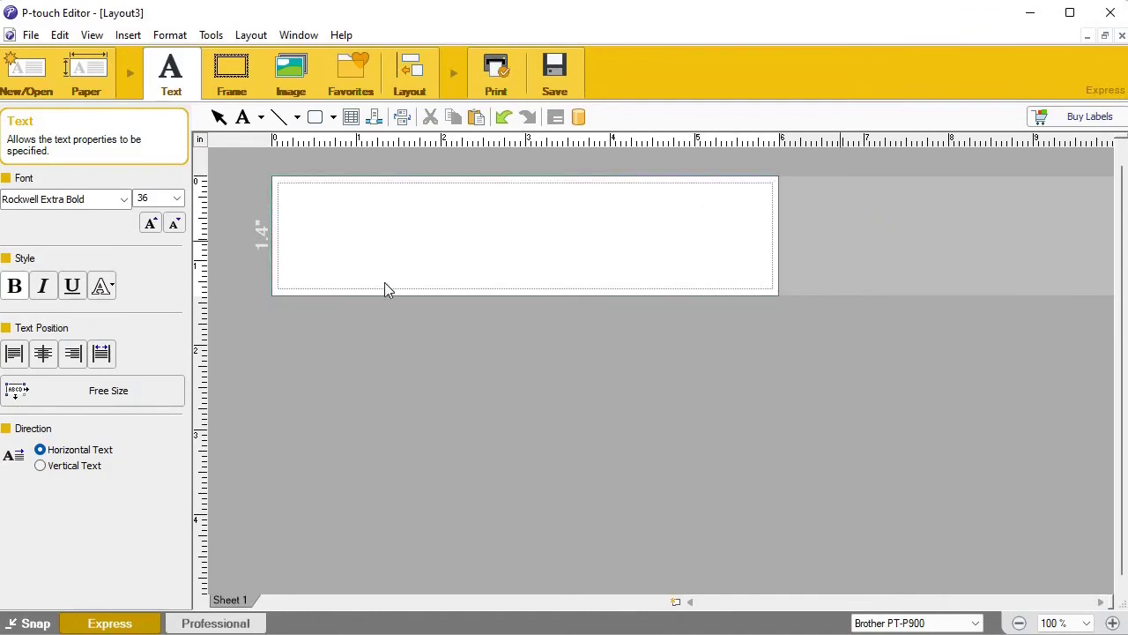
- Apply the Special-category two-hands-holding-banner frame, after browsing Thick Frames
left_click(227, 71)
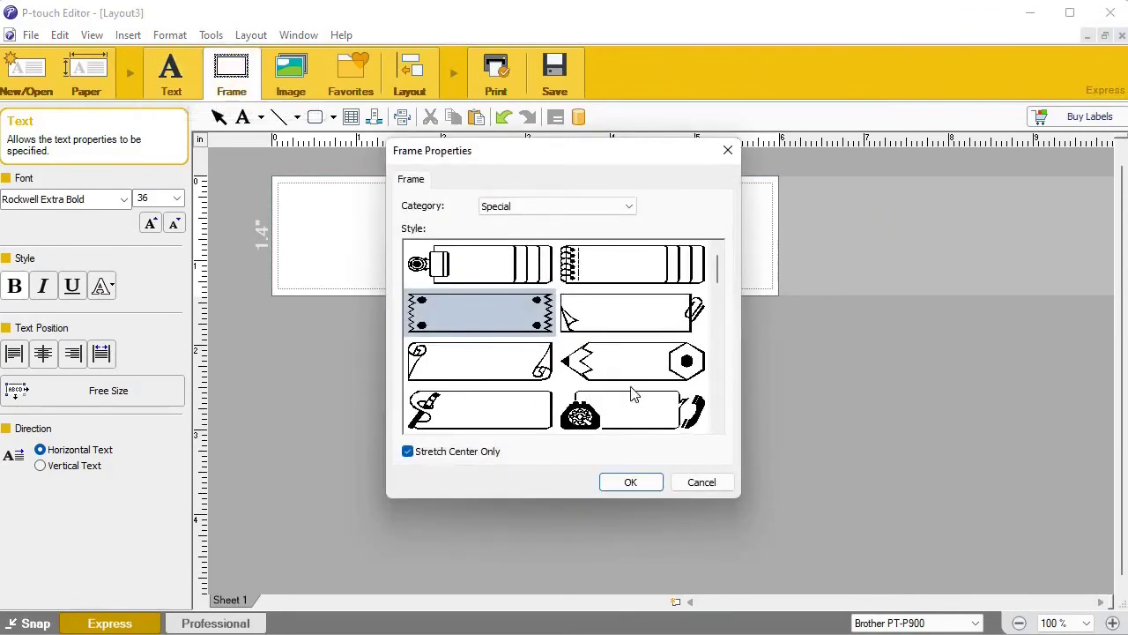
left_click(607, 209)
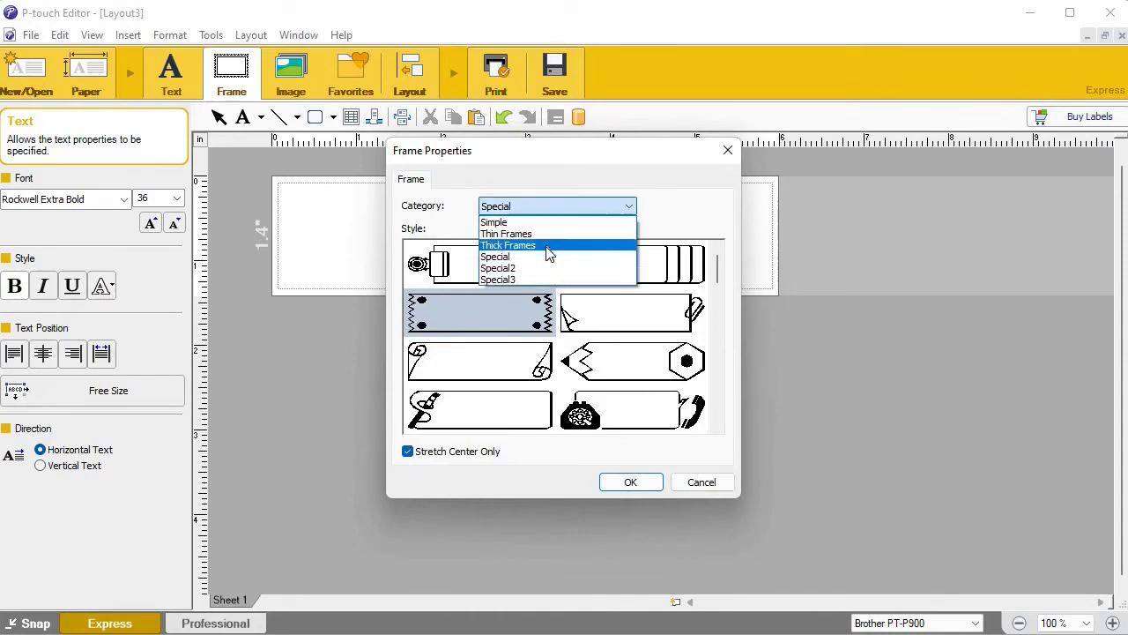
left_click(546, 246)
left_click_drag(717, 293, 715, 359)
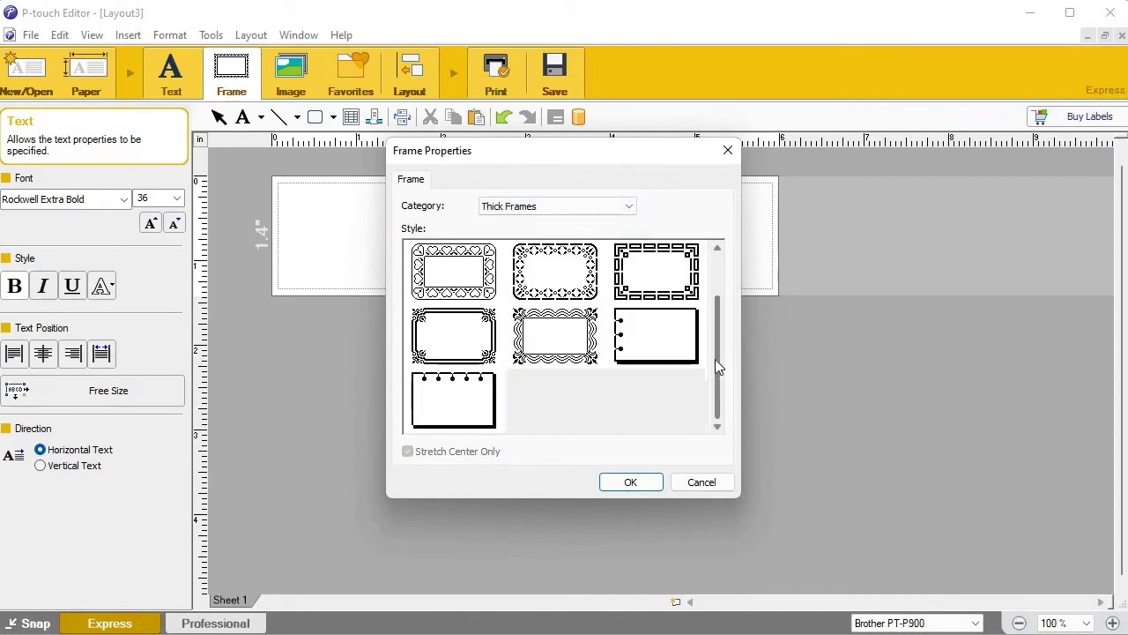
left_click(718, 285)
left_click(609, 206)
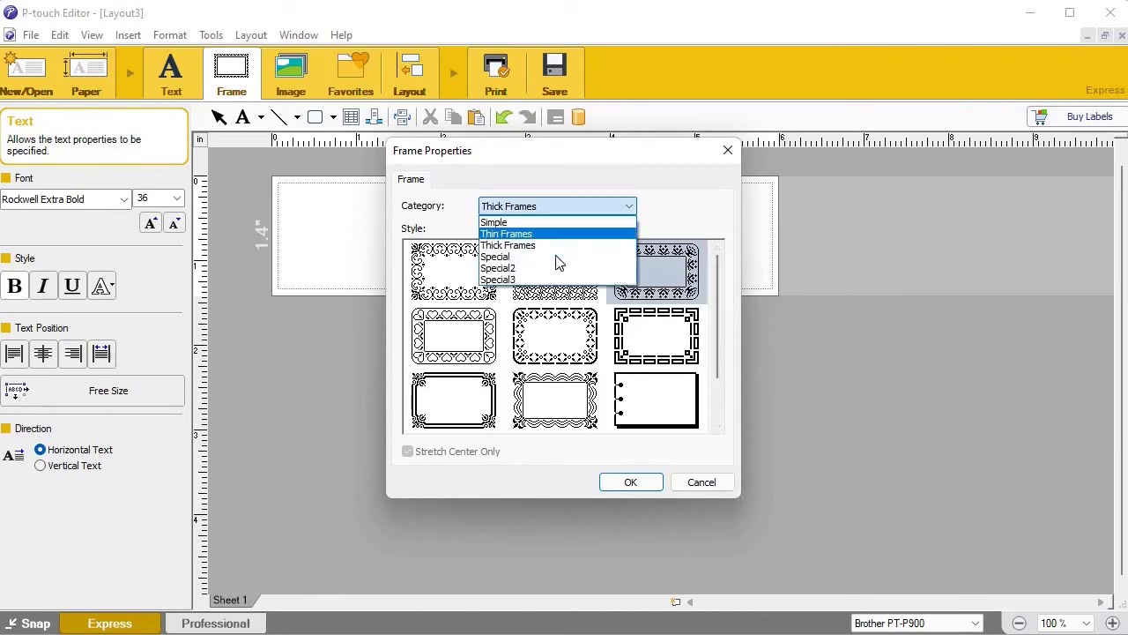
left_click(556, 257)
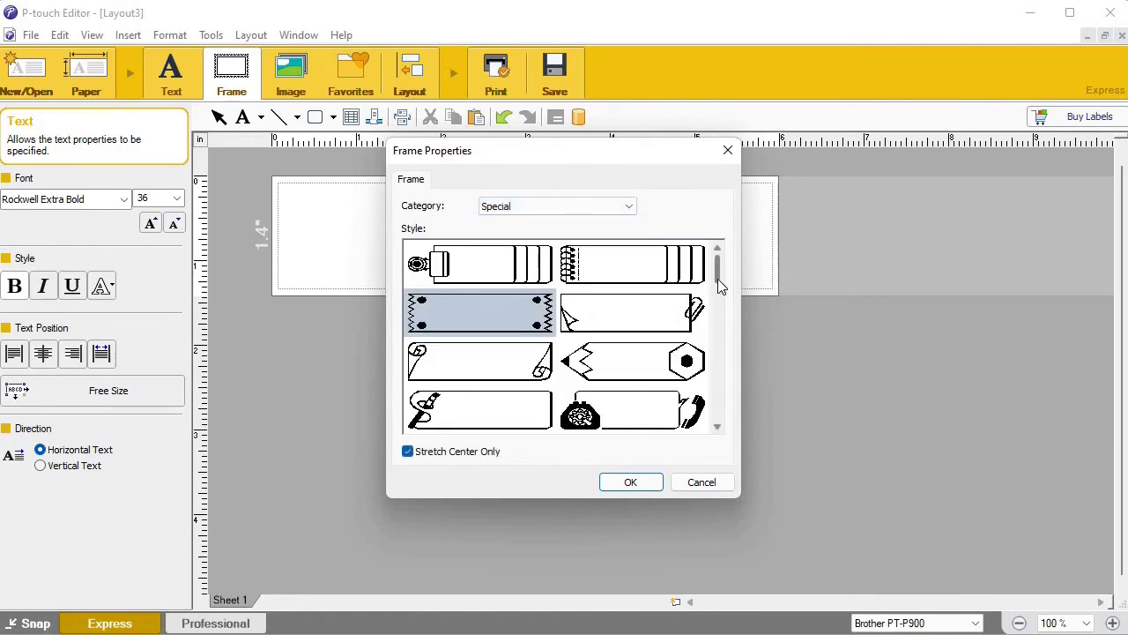
scroll(718, 282, "down", 3)
left_click(649, 311)
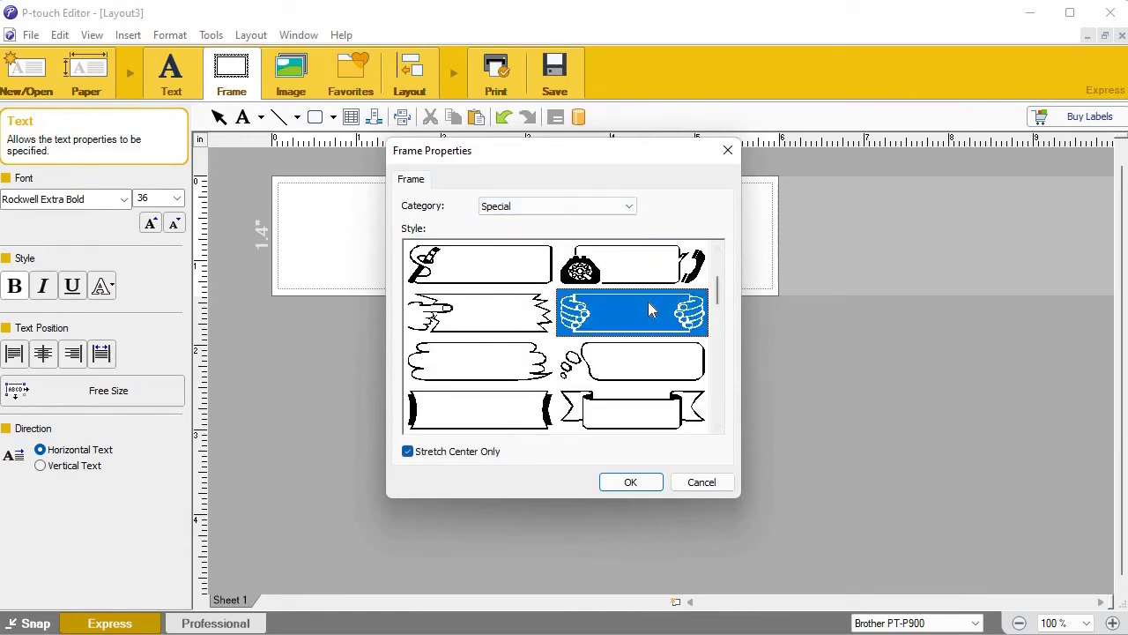
double_click(646, 314)
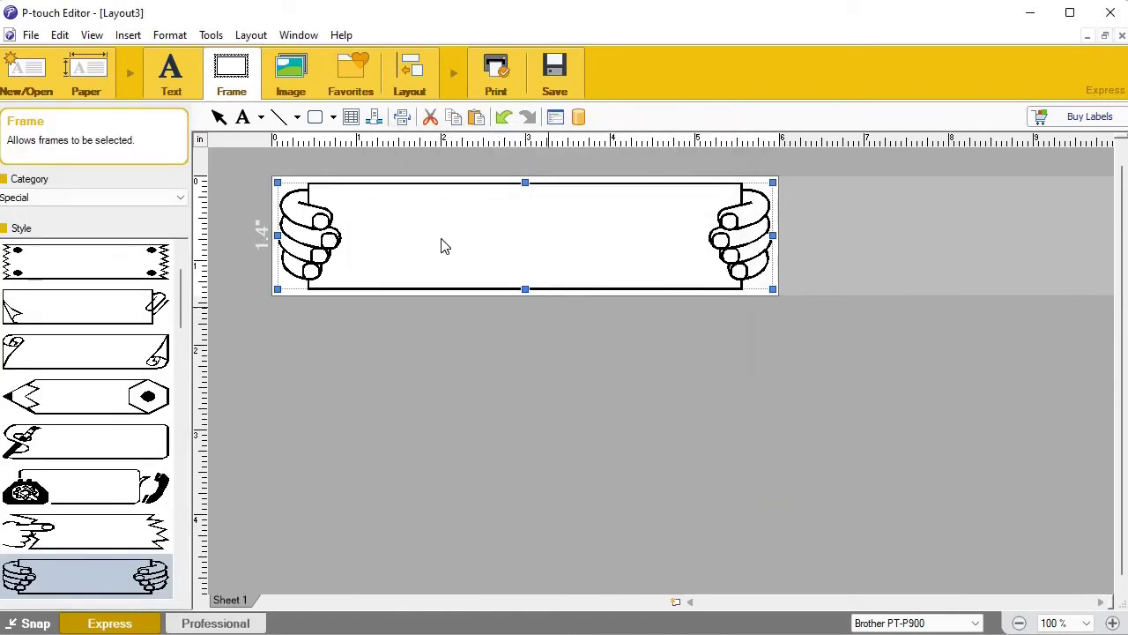
left_click(164, 92)
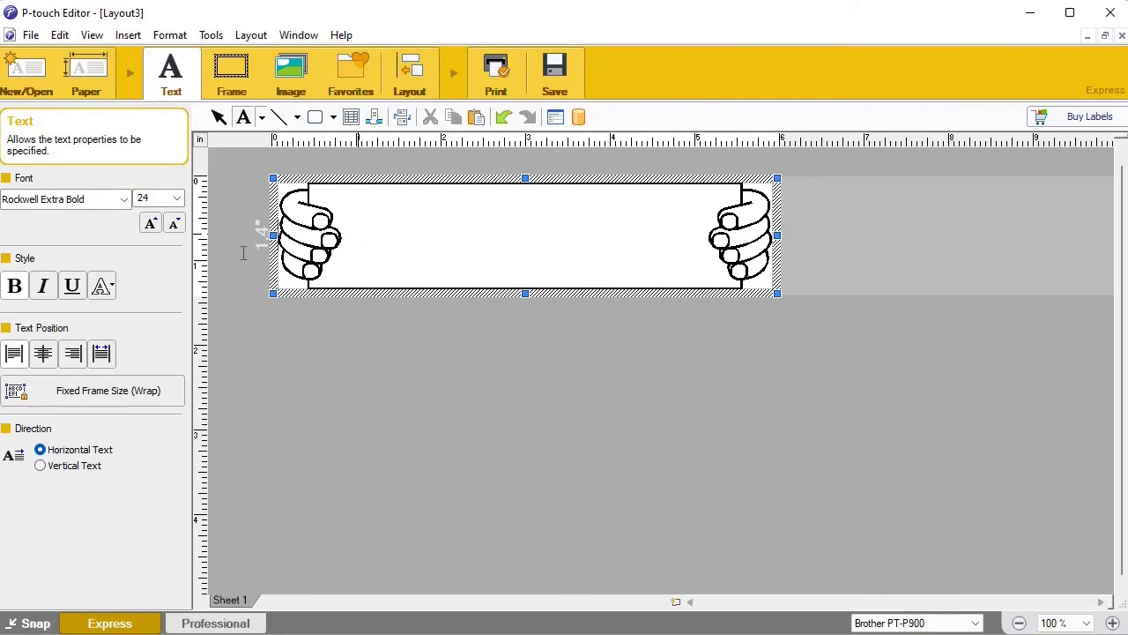
- Fit the text box between the hands, type 'This is another test' and centre it
left_click_drag(263, 235, 350, 236)
left_click_drag(681, 241, 681, 242)
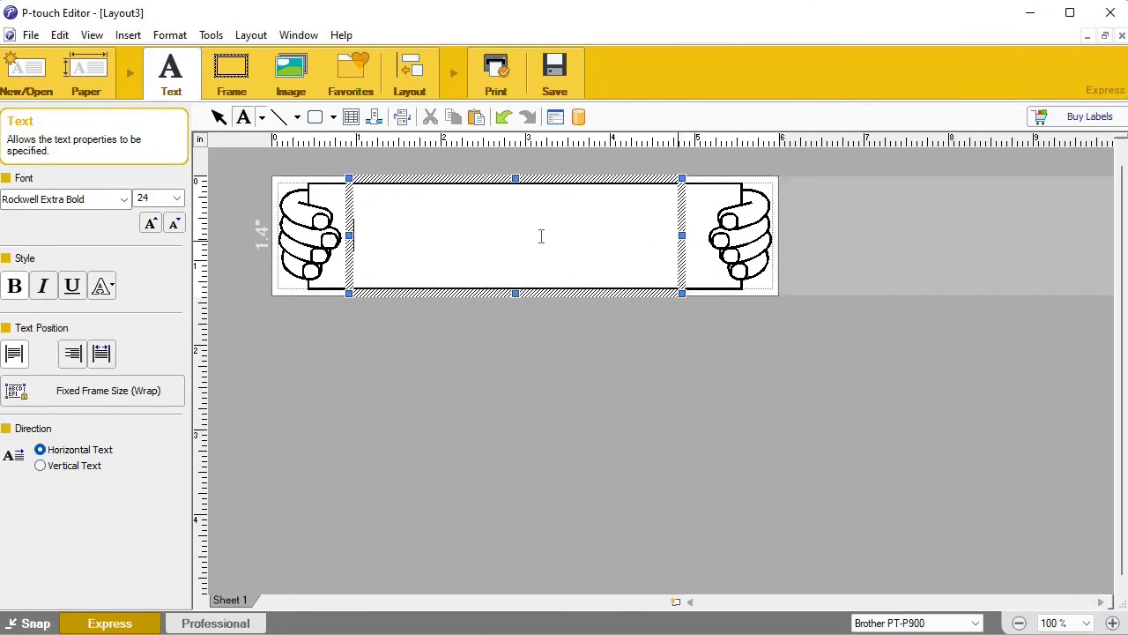
type("Thi")
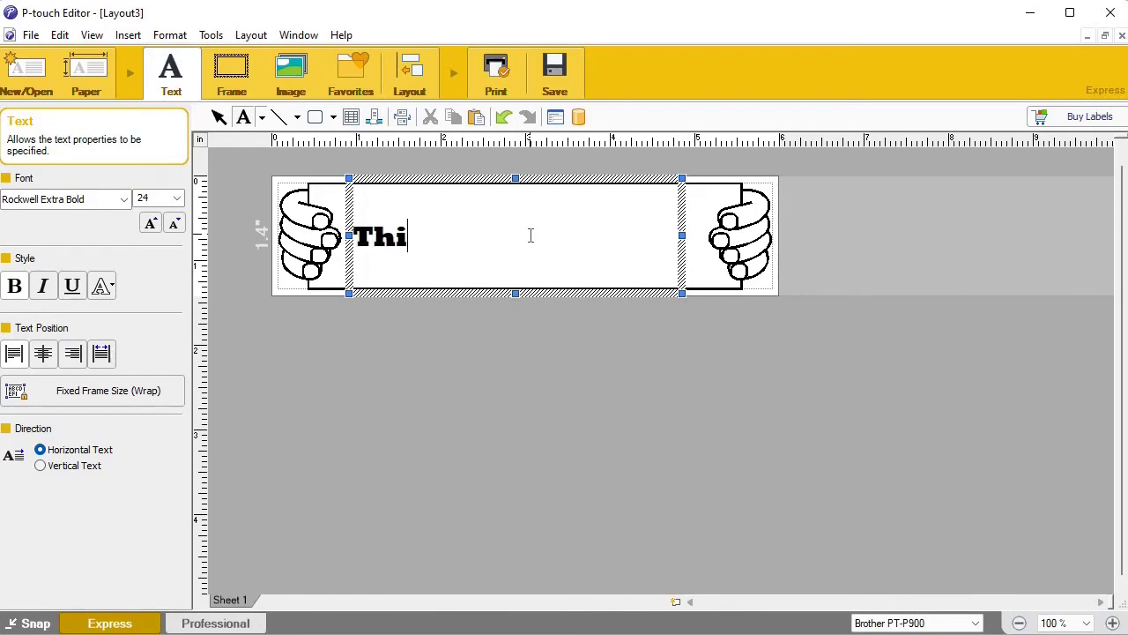
type("s is another test")
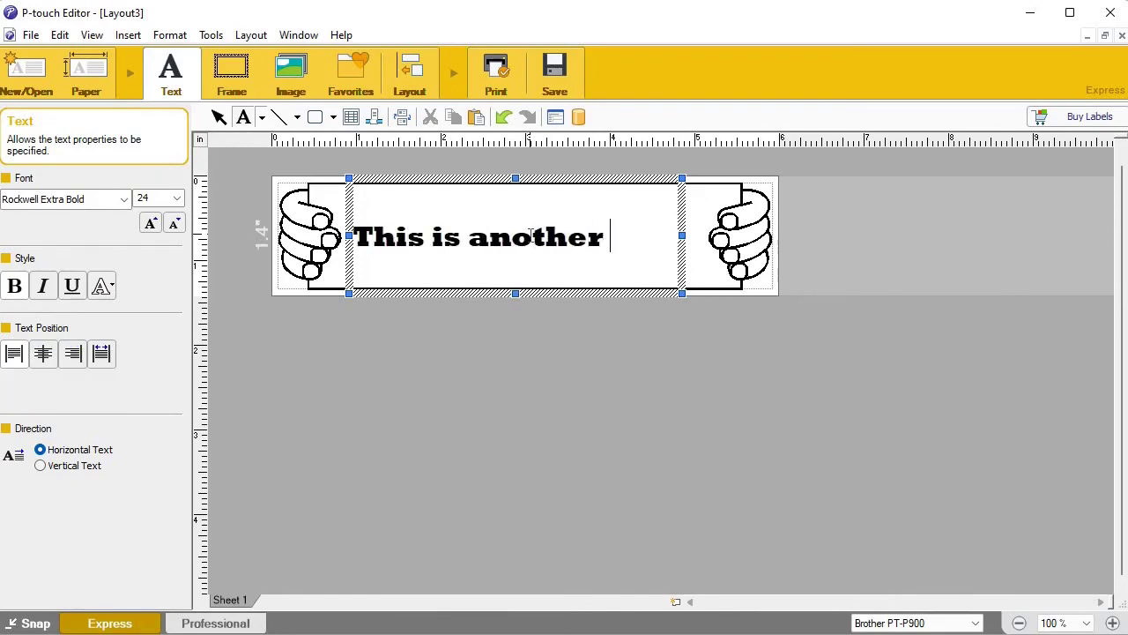
left_click(43, 353)
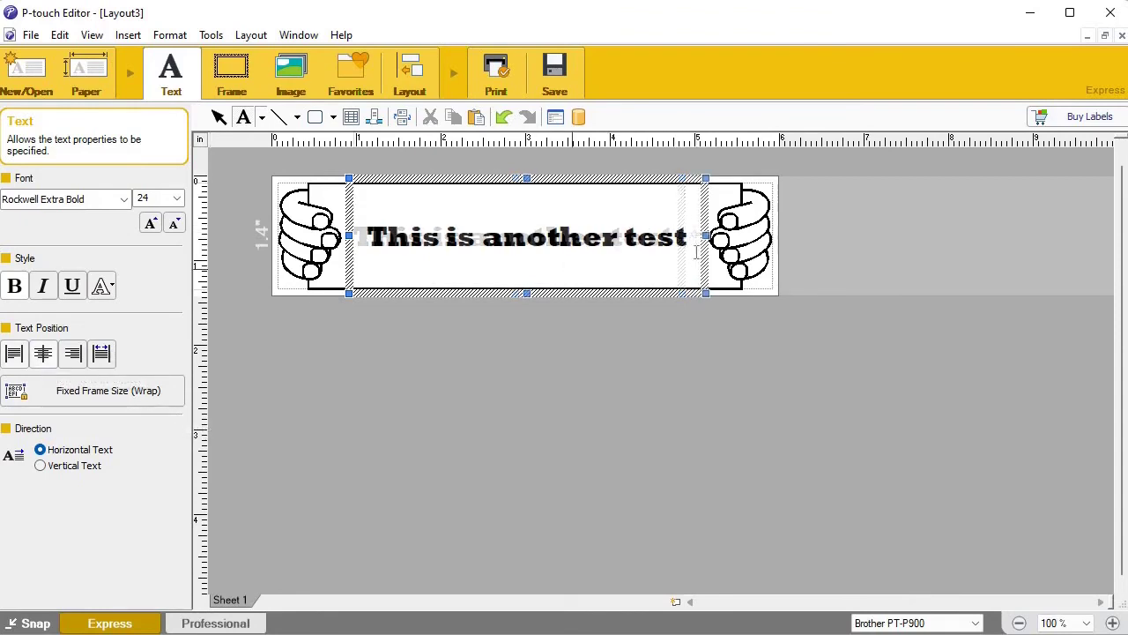
- Set the text size to 24 after trying 36, 40 and 28
key("ctrl+a")
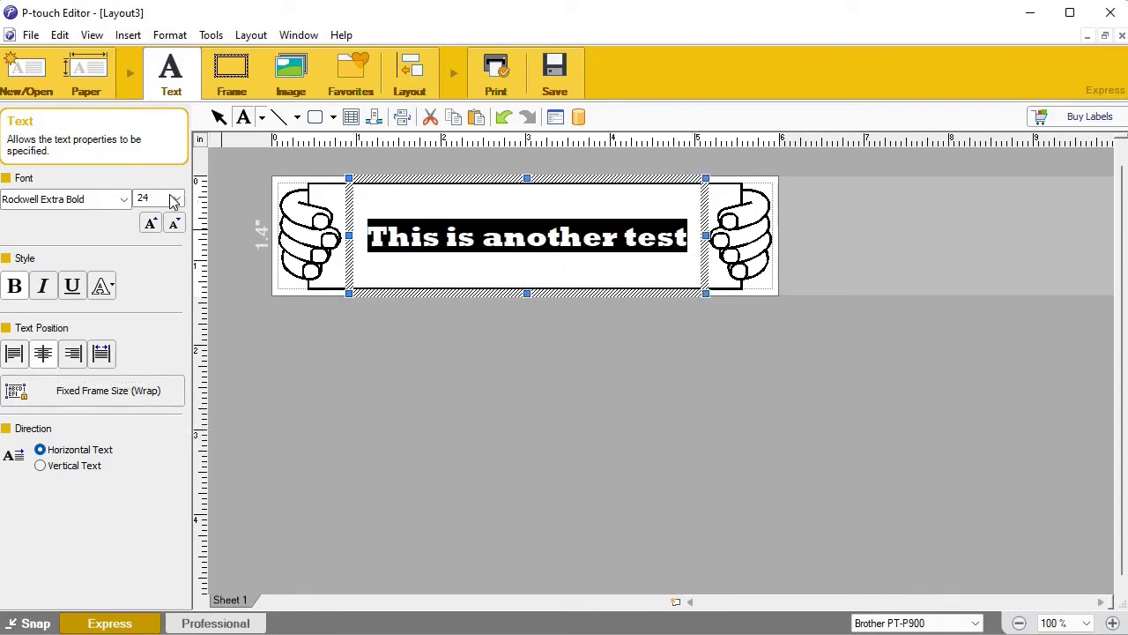
left_click(173, 201)
left_click(177, 199)
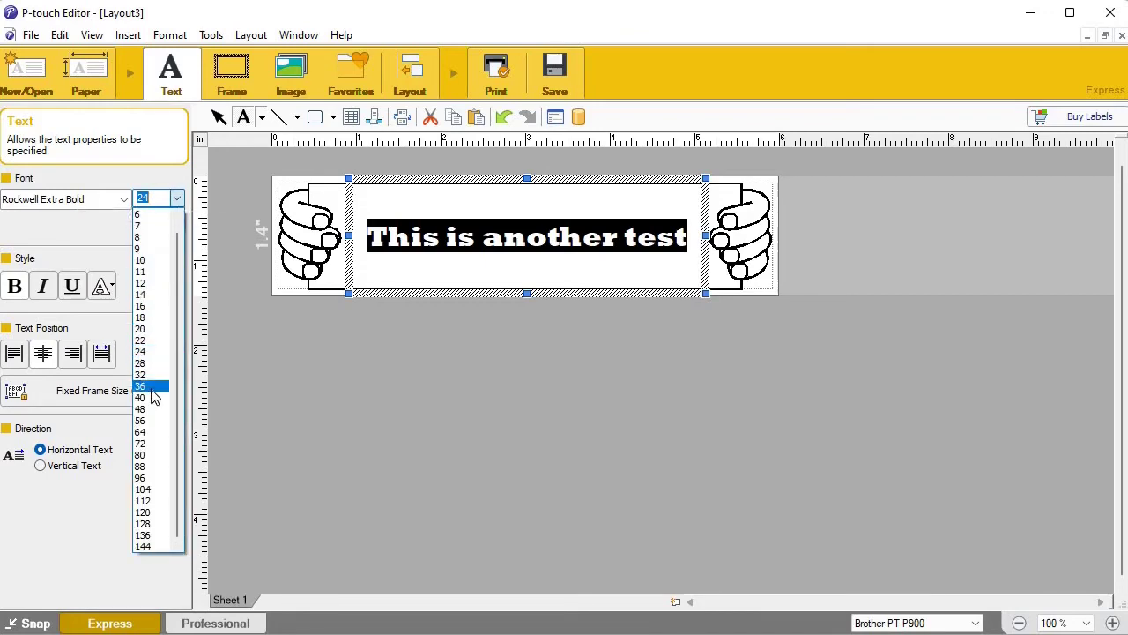
left_click(149, 386)
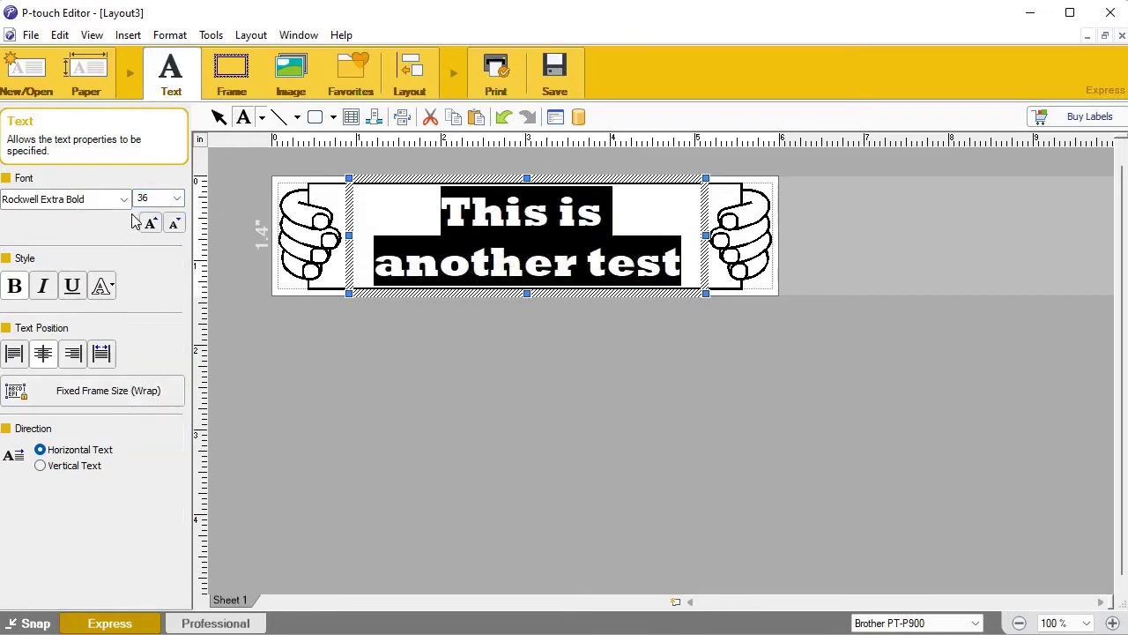
left_click(176, 199)
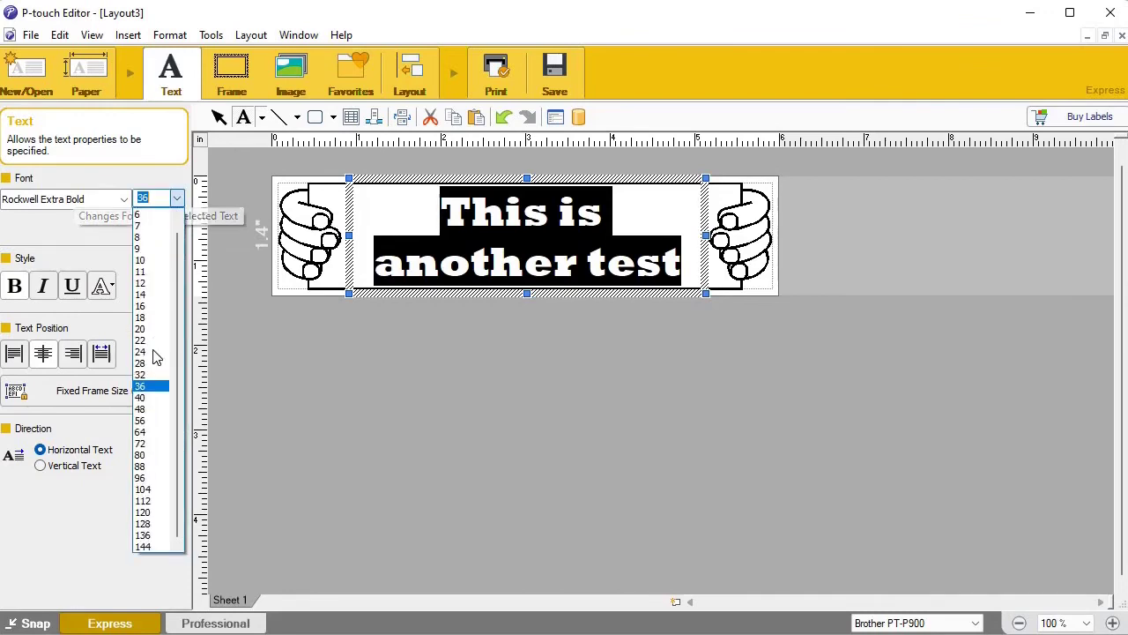
left_click(150, 398)
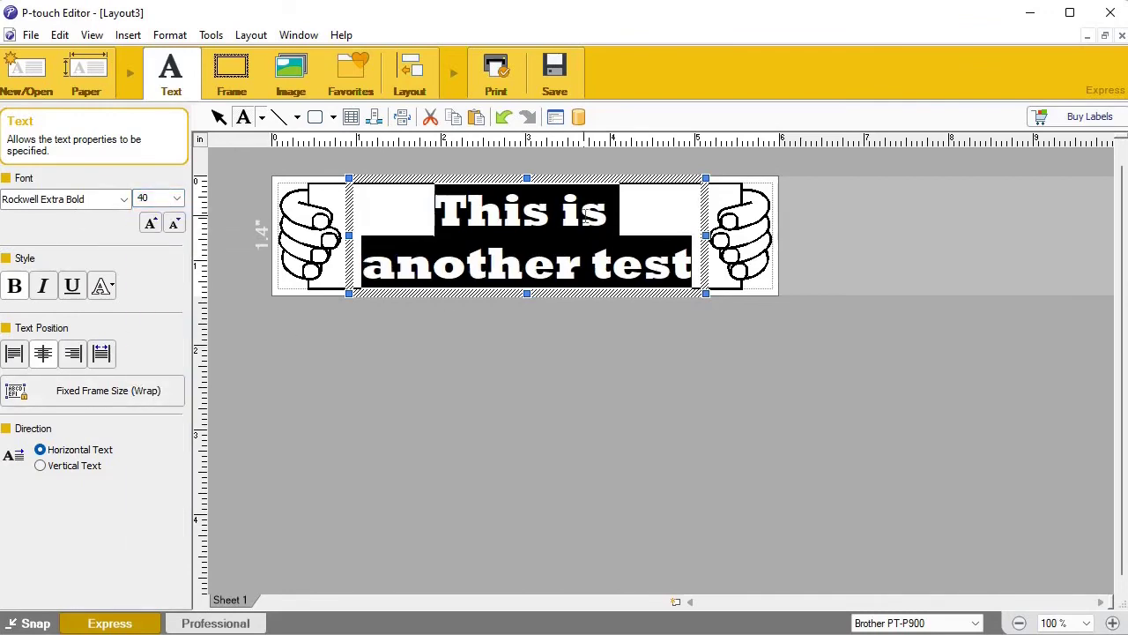
left_click(586, 228)
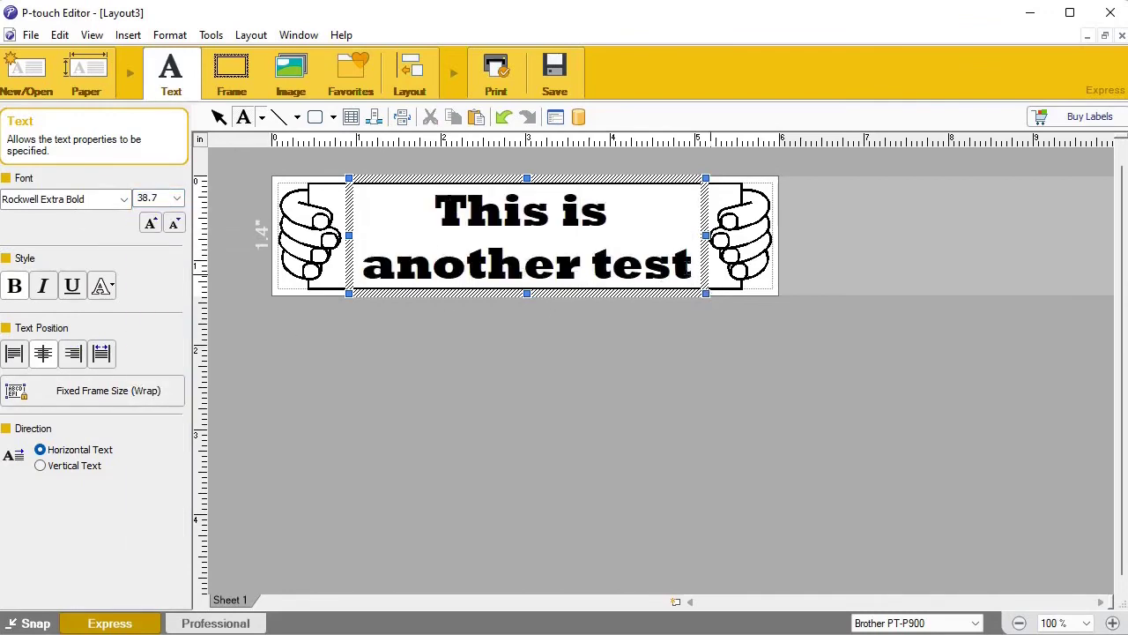
left_click_drag(691, 269, 276, 248)
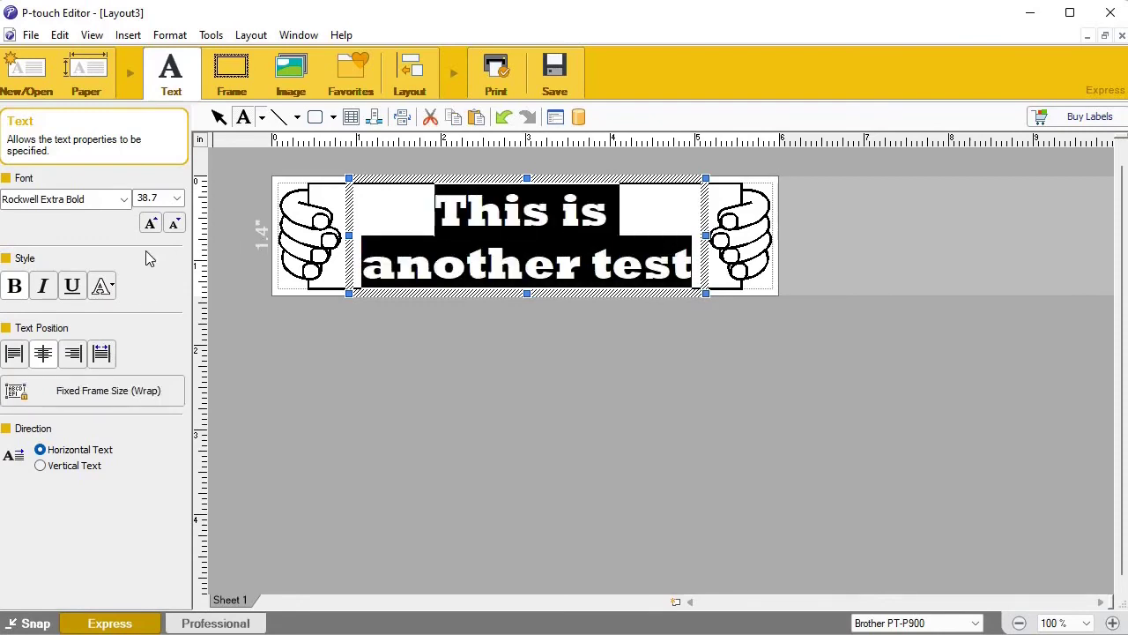
left_click(176, 198)
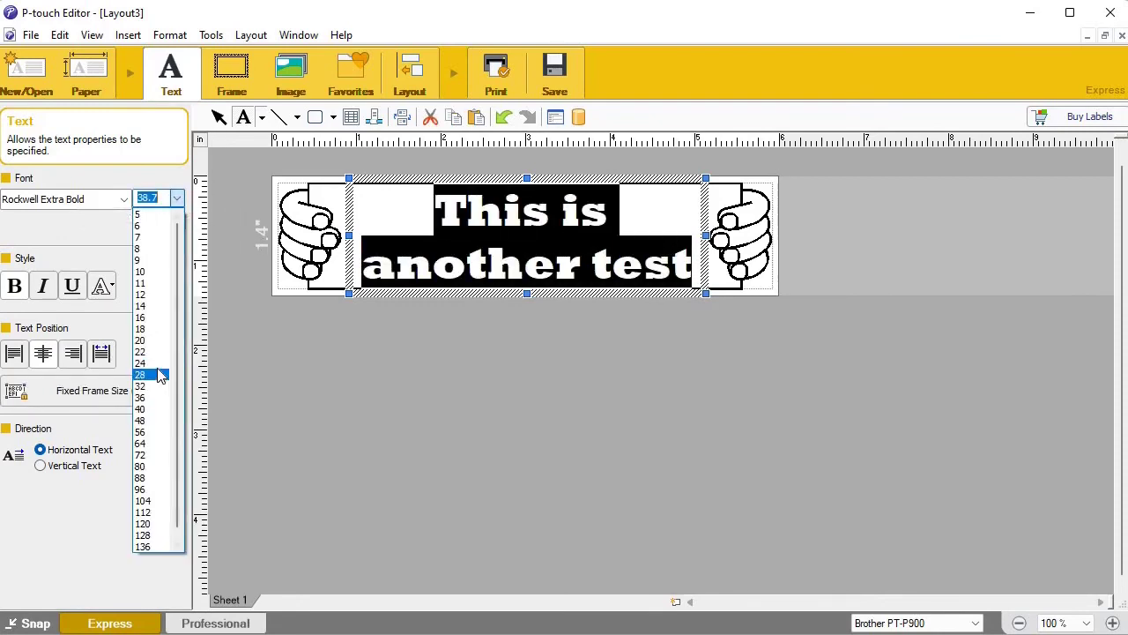
left_click(163, 374)
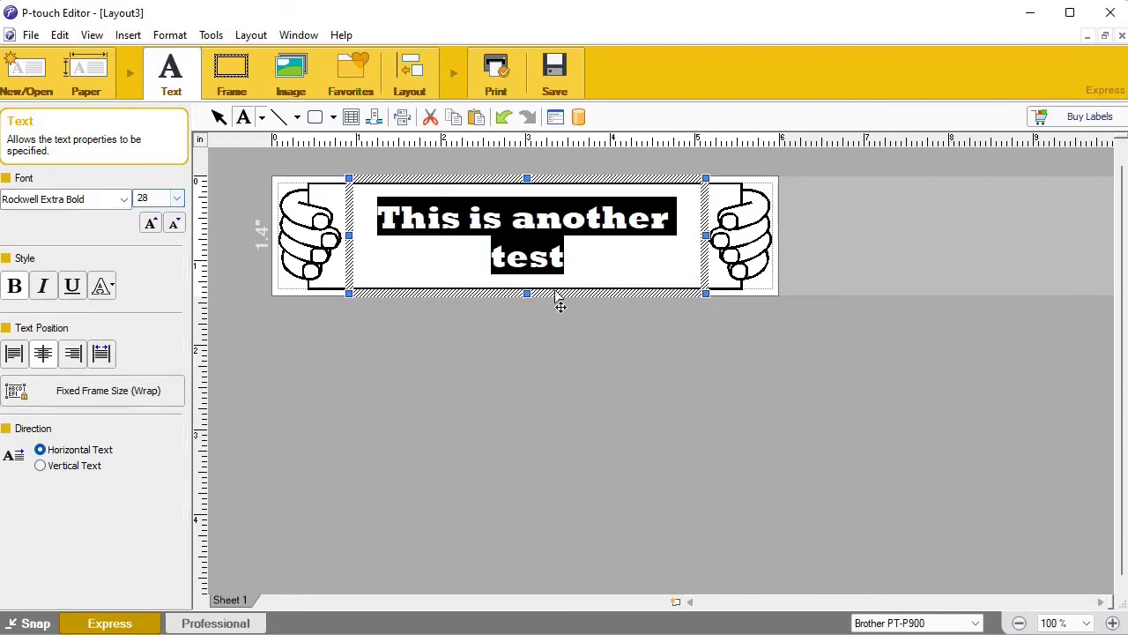
left_click(176, 199)
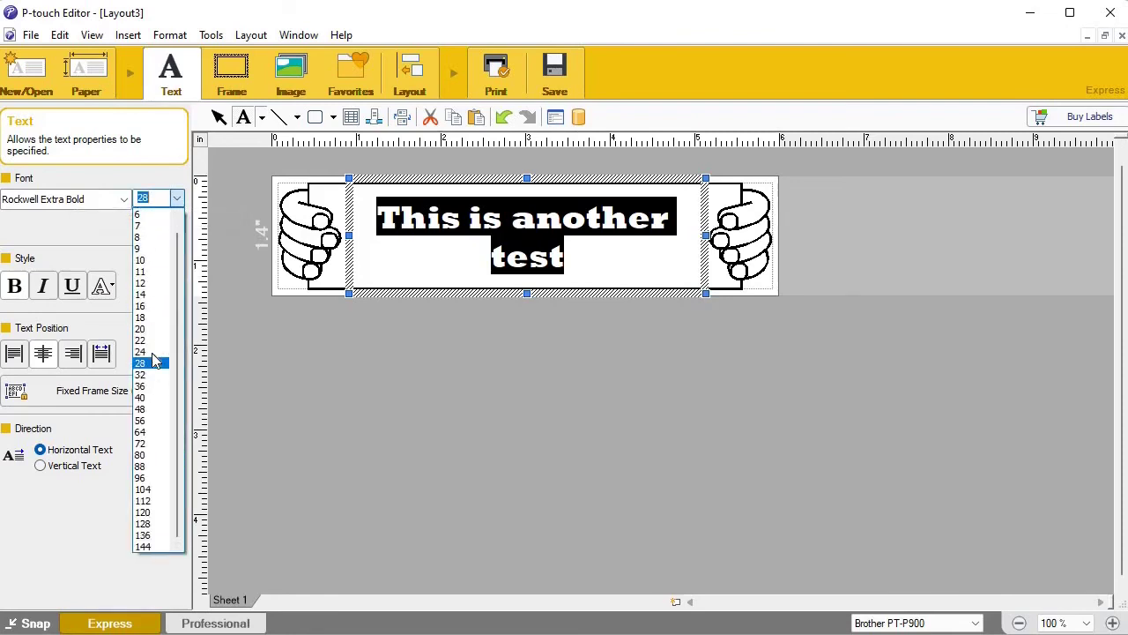
left_click(148, 351)
left_click(499, 273)
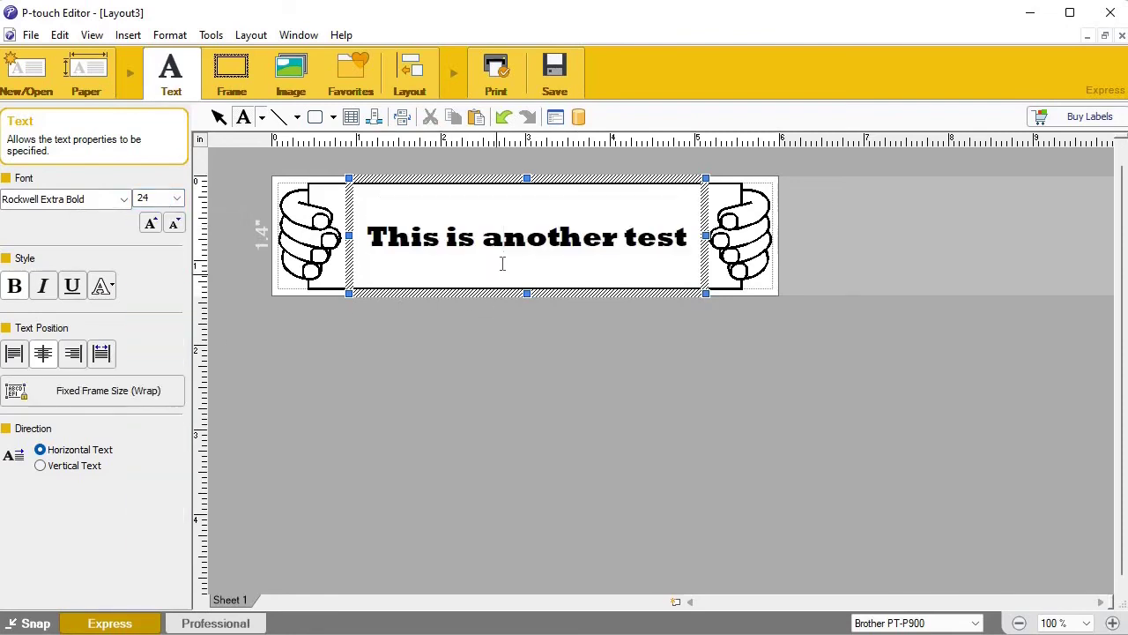
- Add two lines of t's, 'ttttt' and 'ttttttttttt', below the text
left_click(692, 235)
key("Return")
type("ttttt")
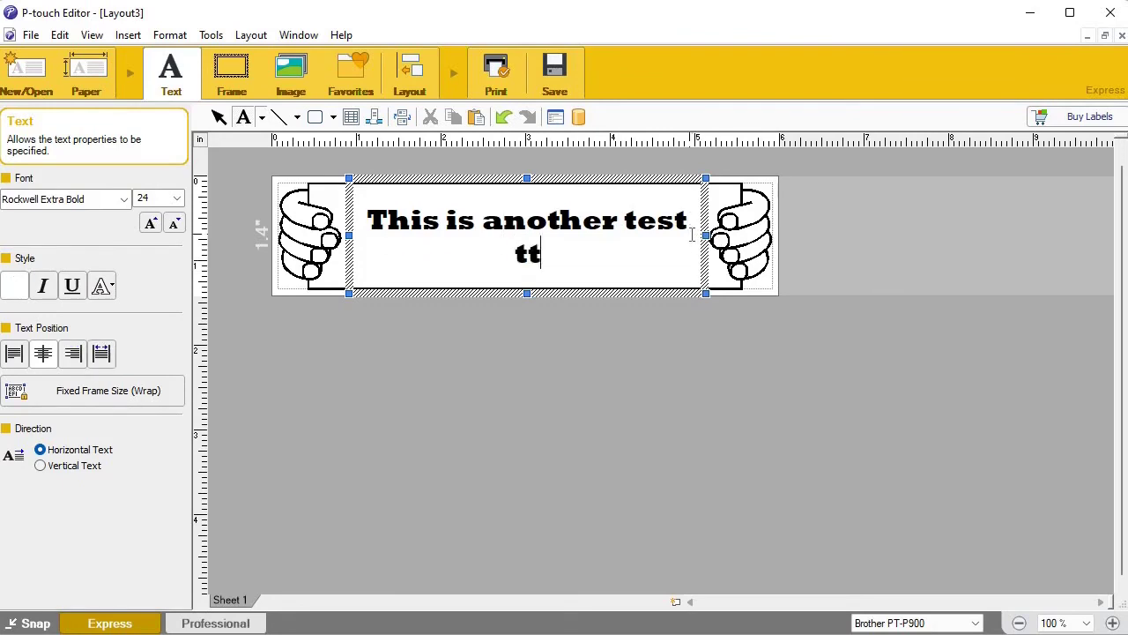
key("Return")
type("ttttttttttt")
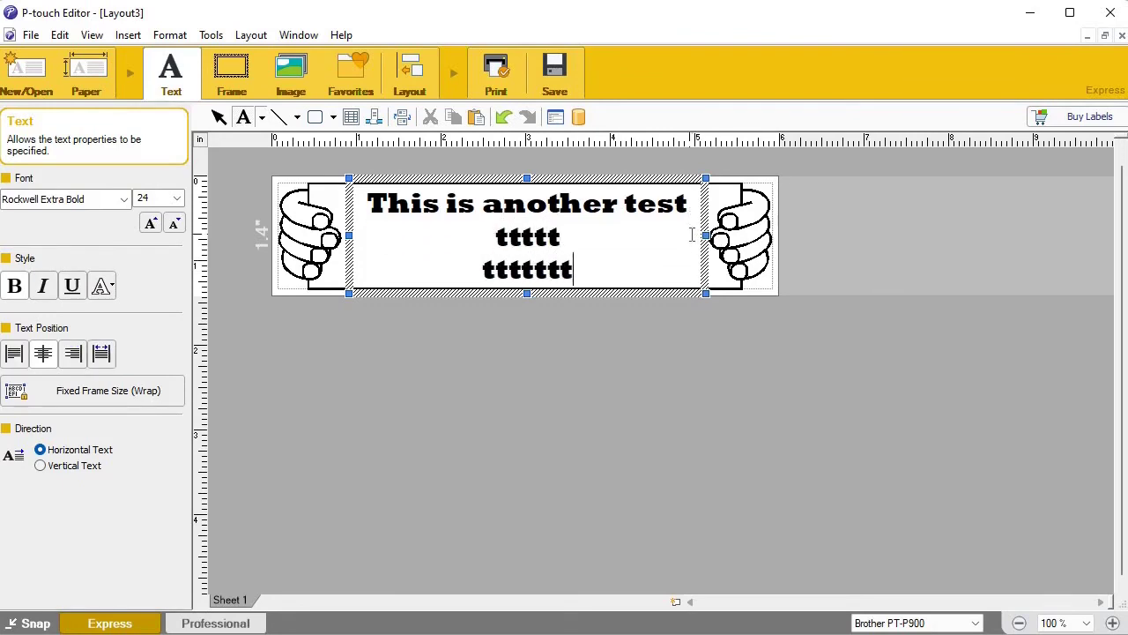
- Print the finished hands-banner label
left_click(496, 79)
left_click(605, 433)
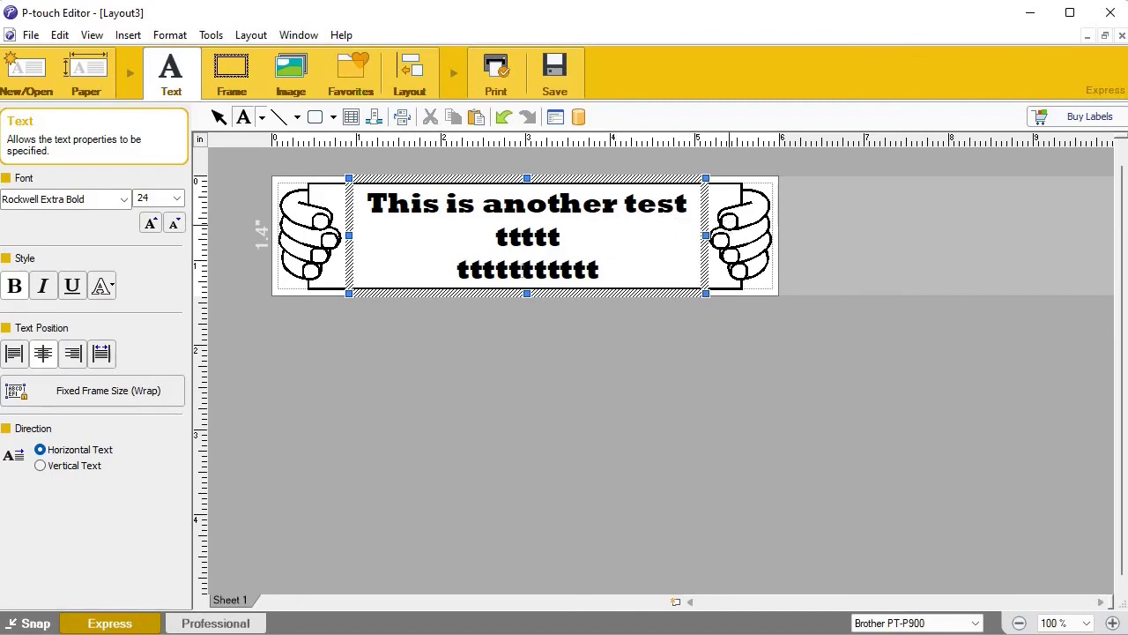
left_click(416, 352)
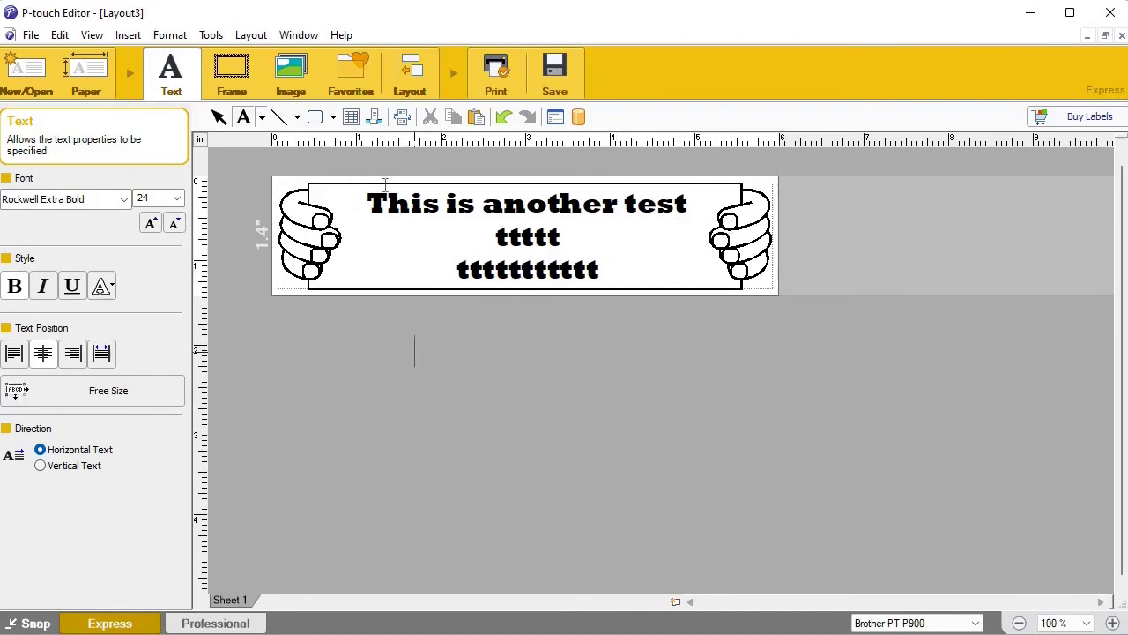
- Cancel out of Frame settings, view Image options, then show the empty Favorites pane
left_click(252, 89)
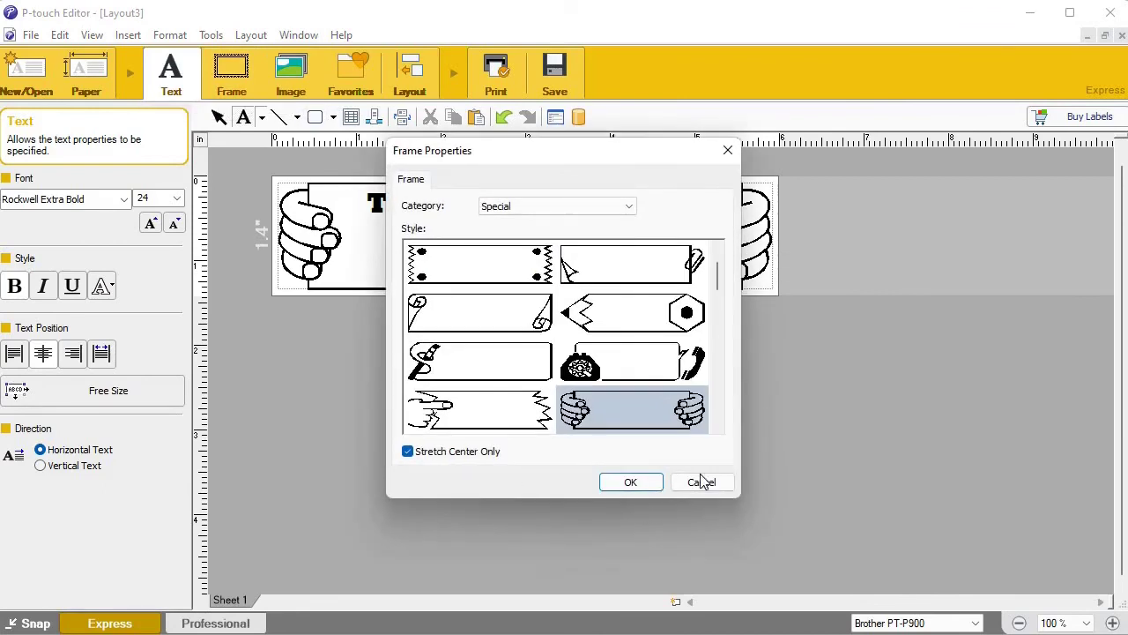
left_click(702, 482)
left_click(291, 80)
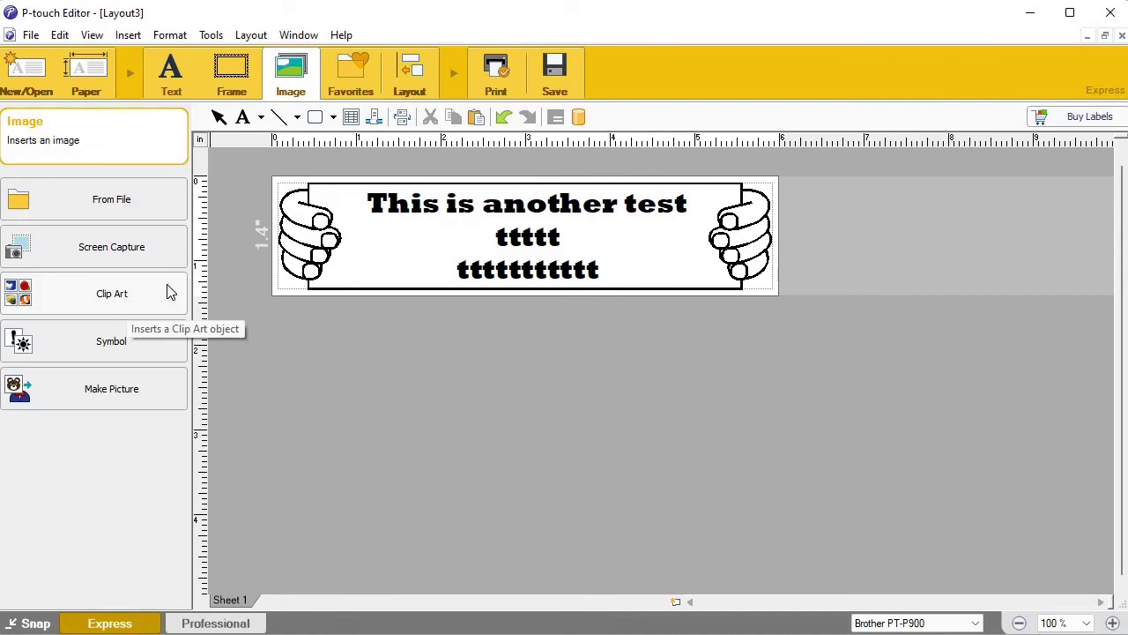
left_click(350, 91)
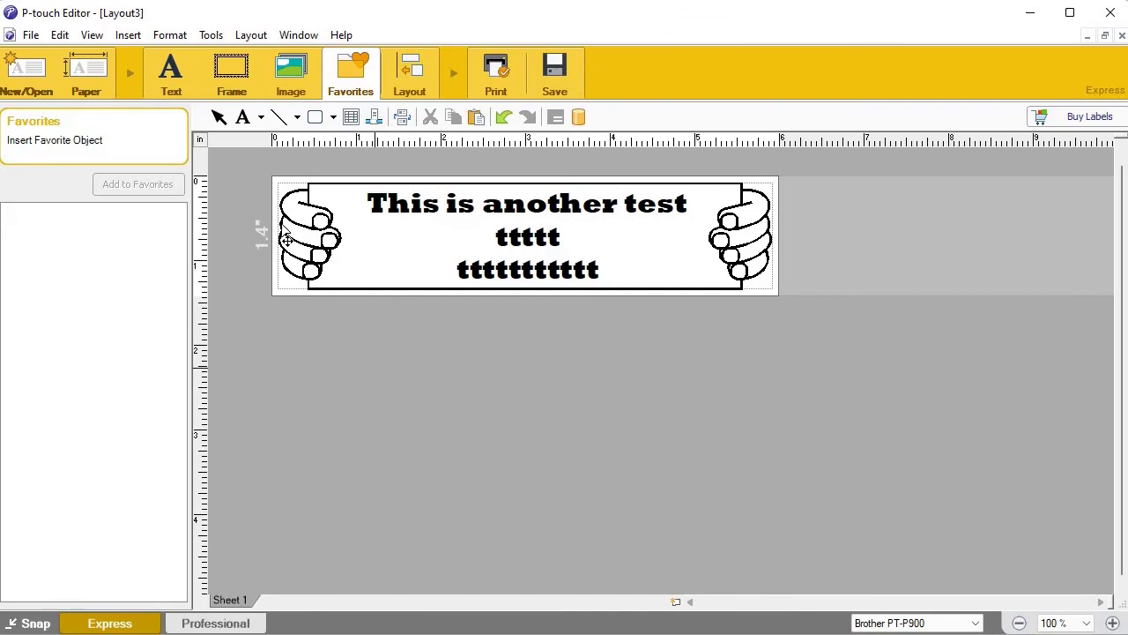
left_click(32, 36)
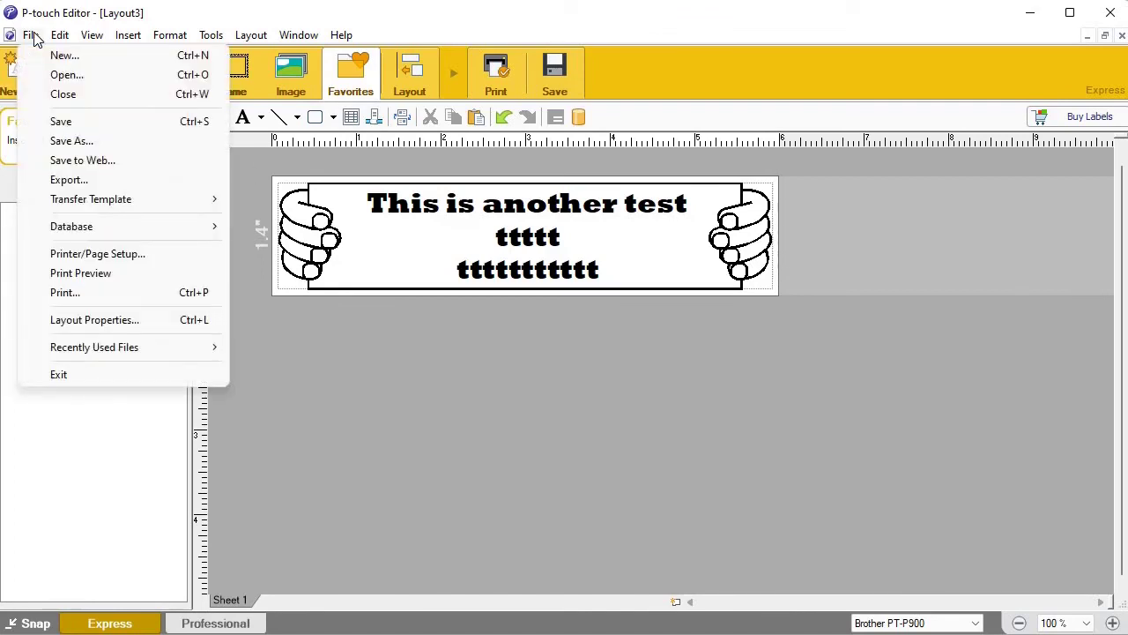
left_click(538, 24)
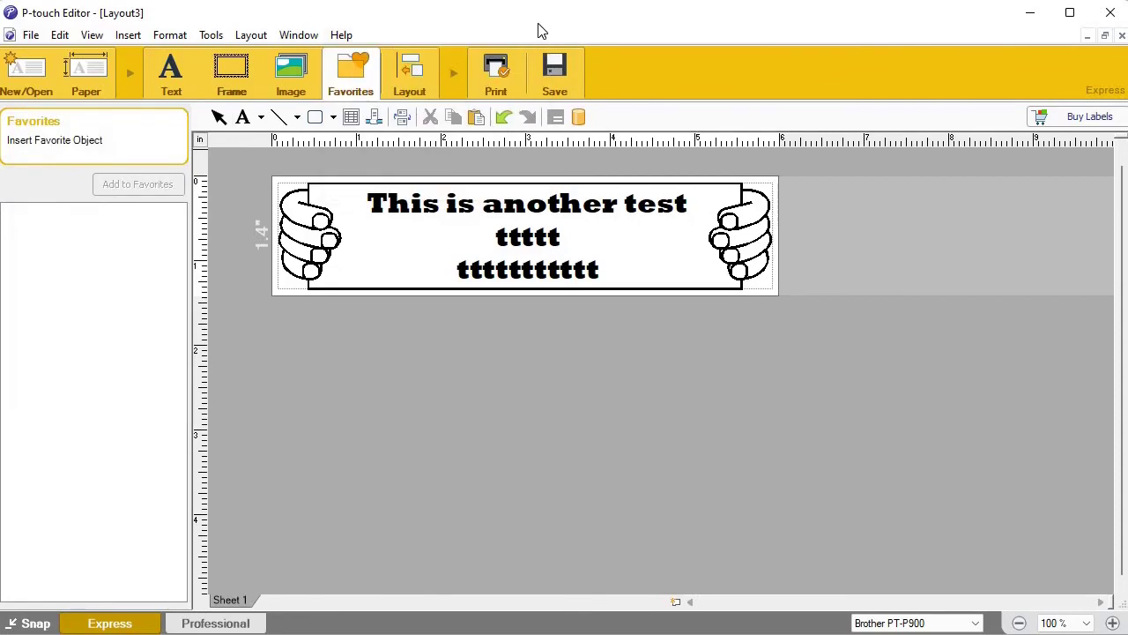